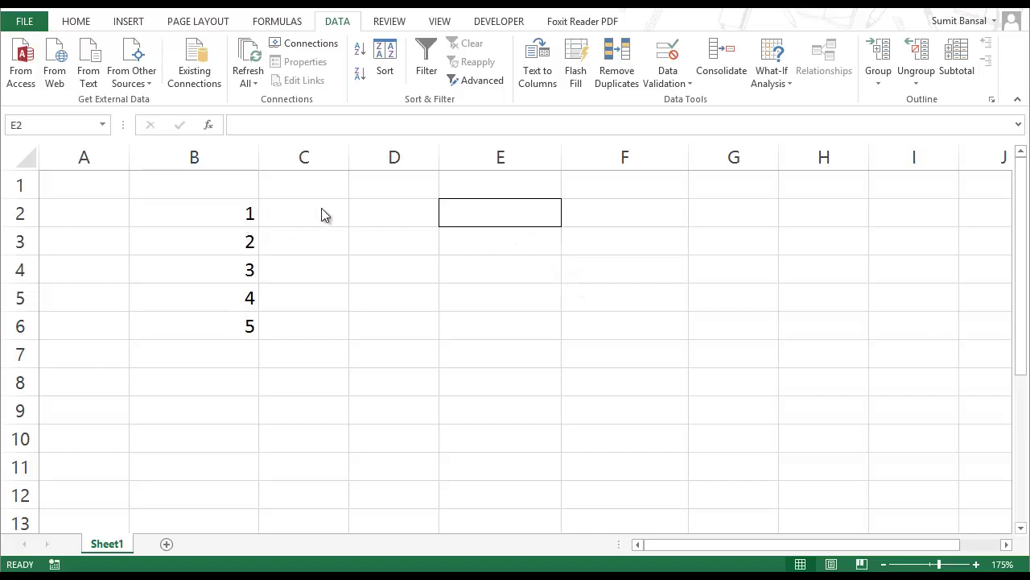
Add List data validation to E2 with source =$B$2:$B$6, offering values 1 to 5
left_click(500, 217)
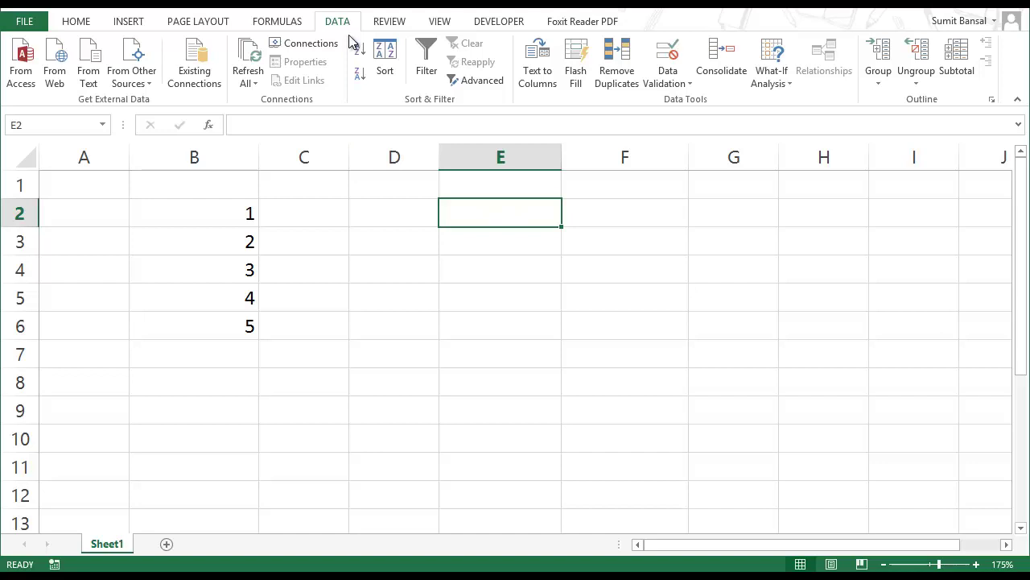
left_click(687, 84)
left_click(690, 100)
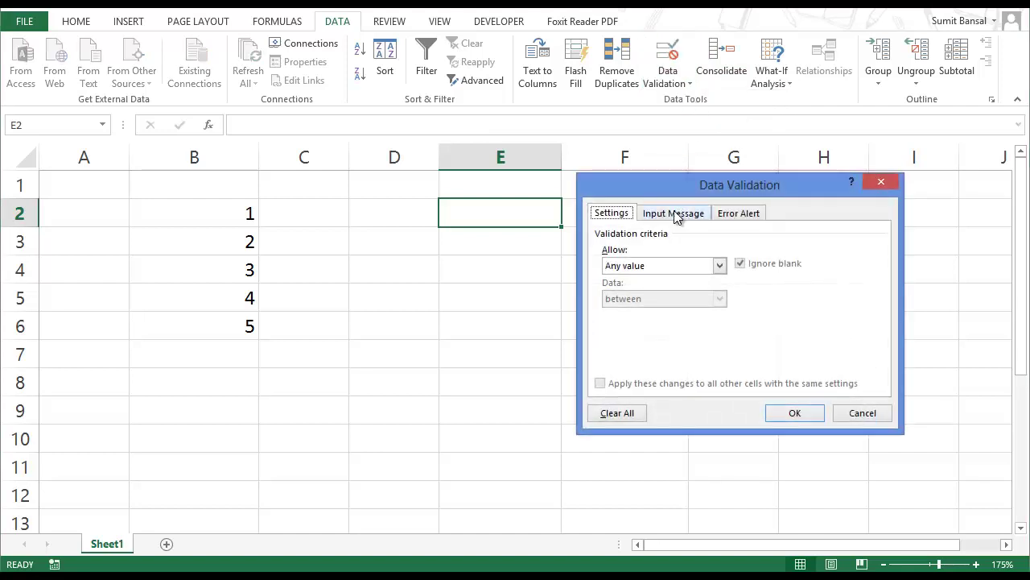
left_click_drag(678, 187, 671, 222)
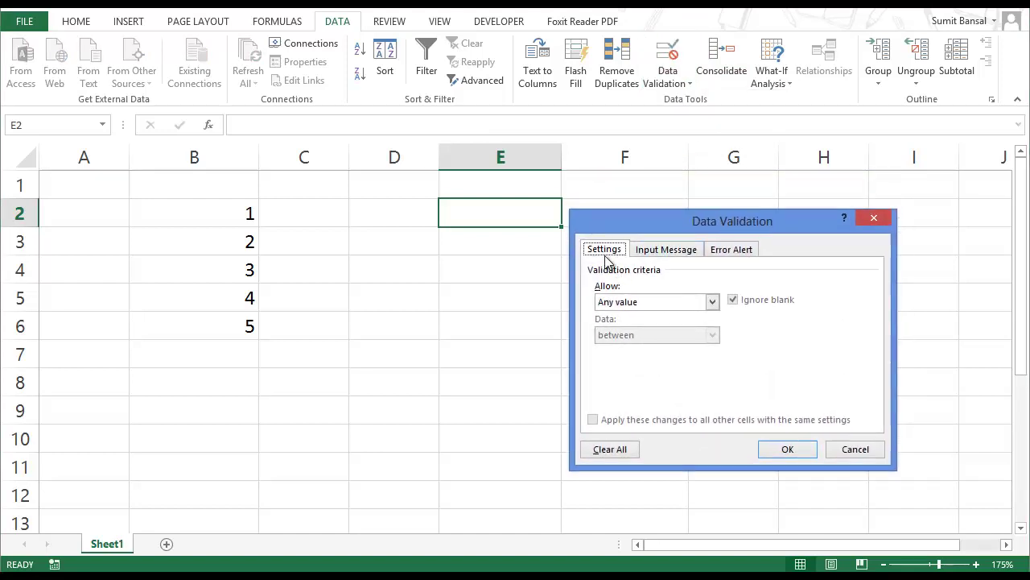
left_click(672, 301)
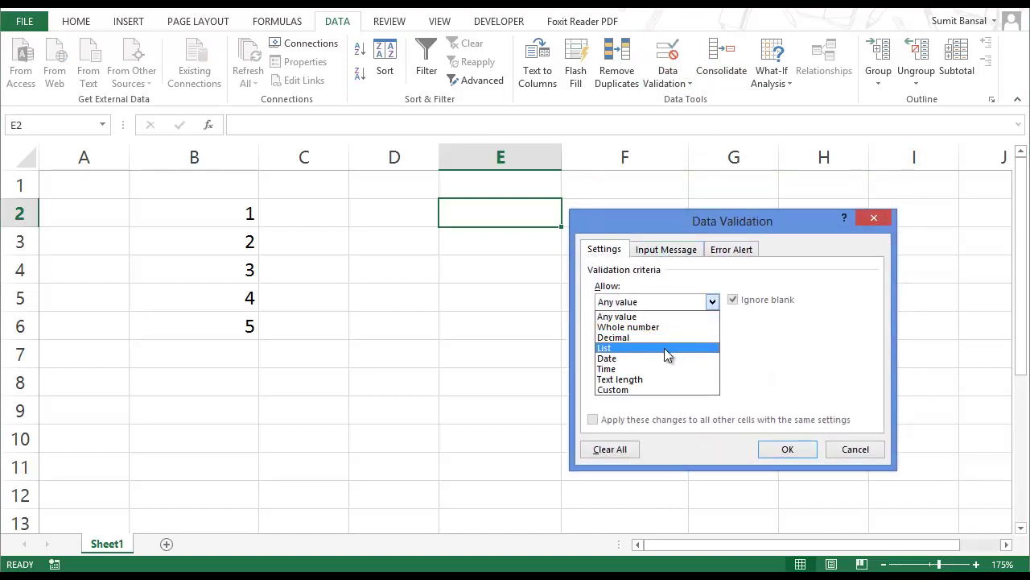
left_click(665, 348)
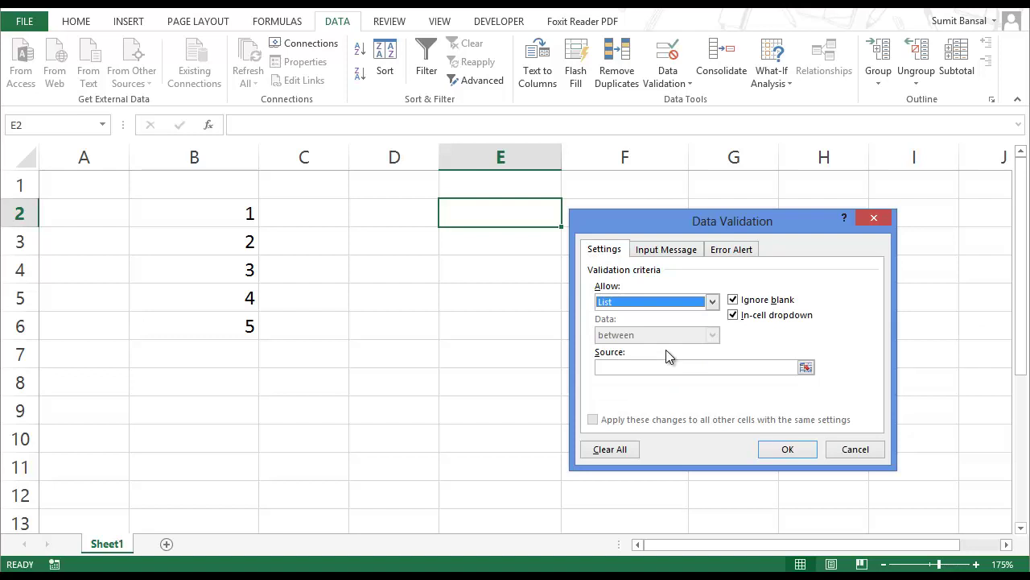
left_click(806, 368)
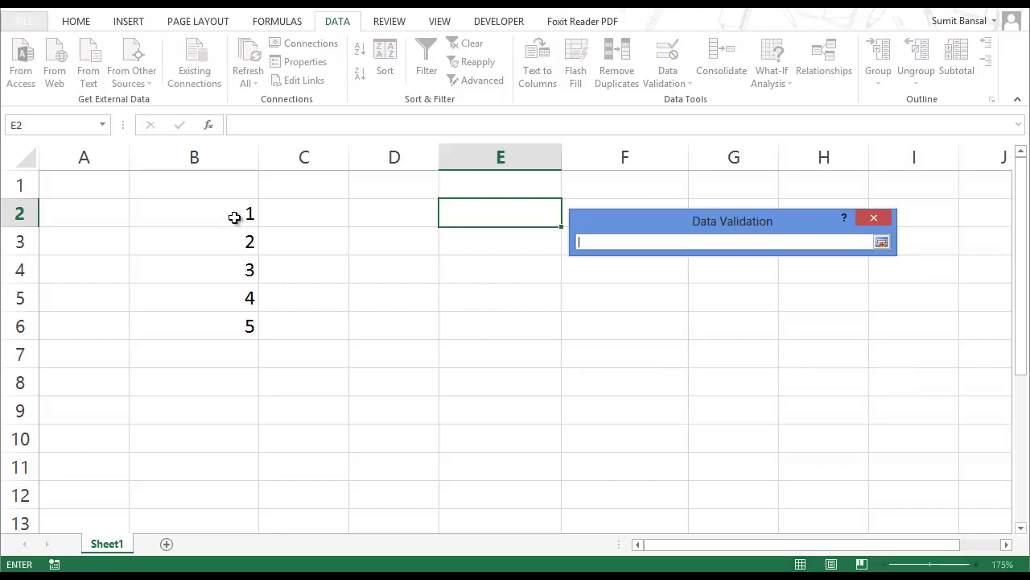
left_click_drag(236, 214, 234, 326)
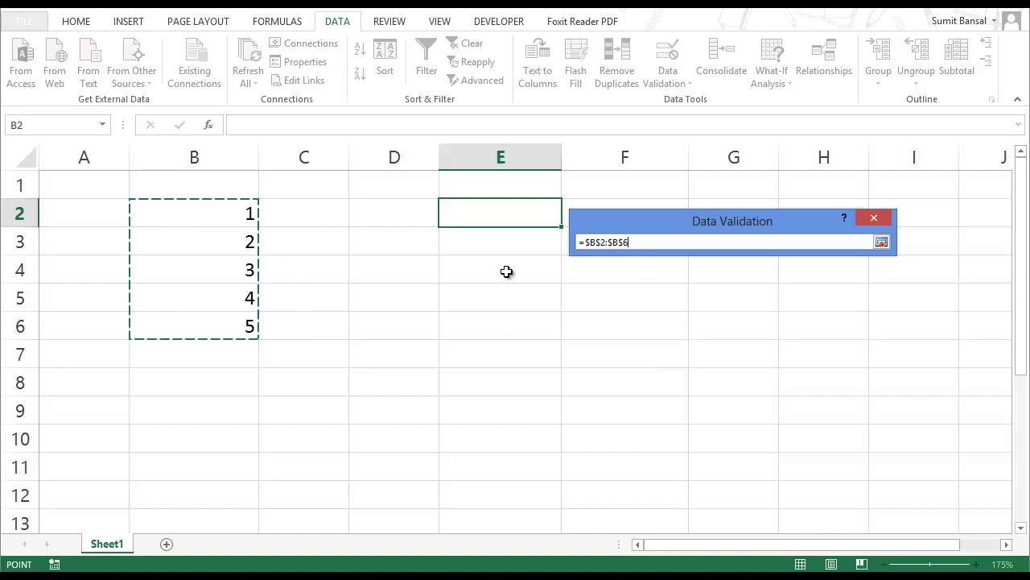
left_click(882, 241)
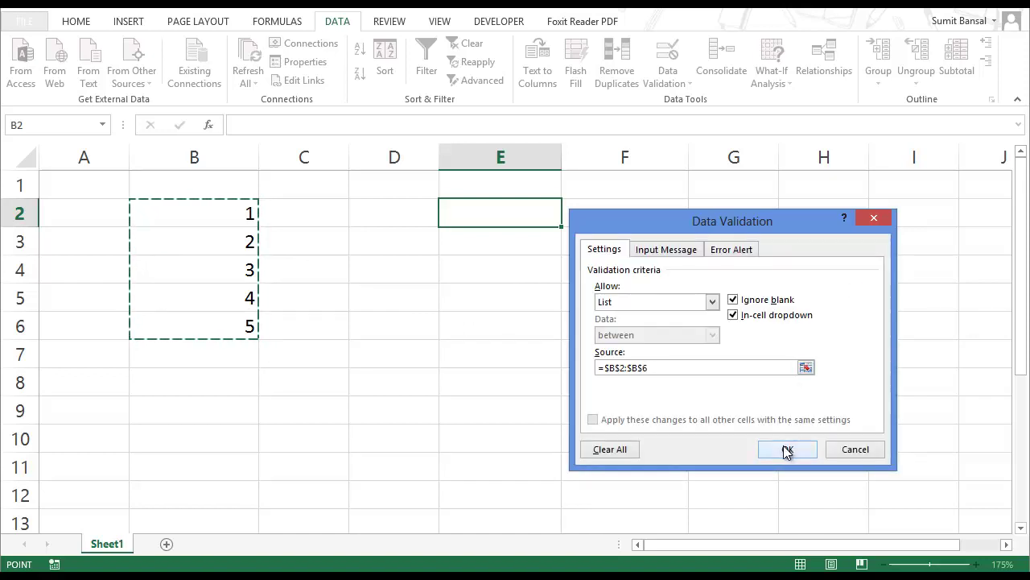
left_click(784, 448)
Pick 5 from E2's drop-down list, then move to cell B7
left_click(570, 219)
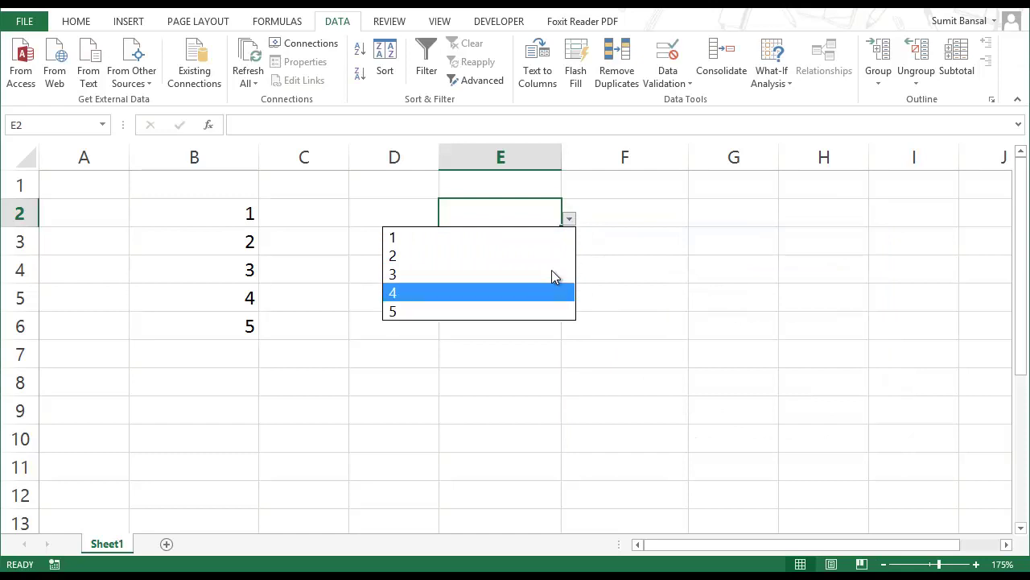
left_click(545, 215)
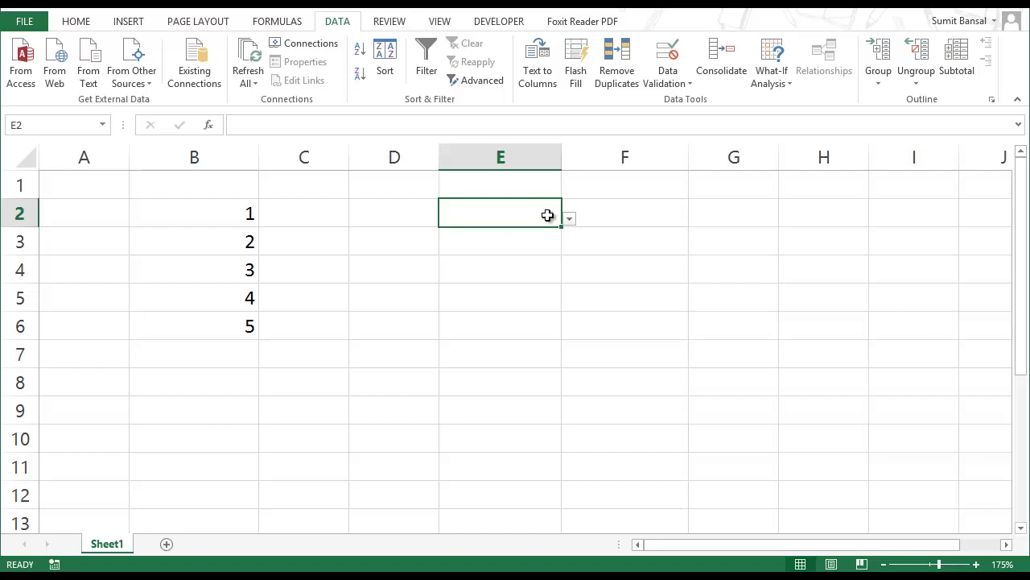
left_click(569, 218)
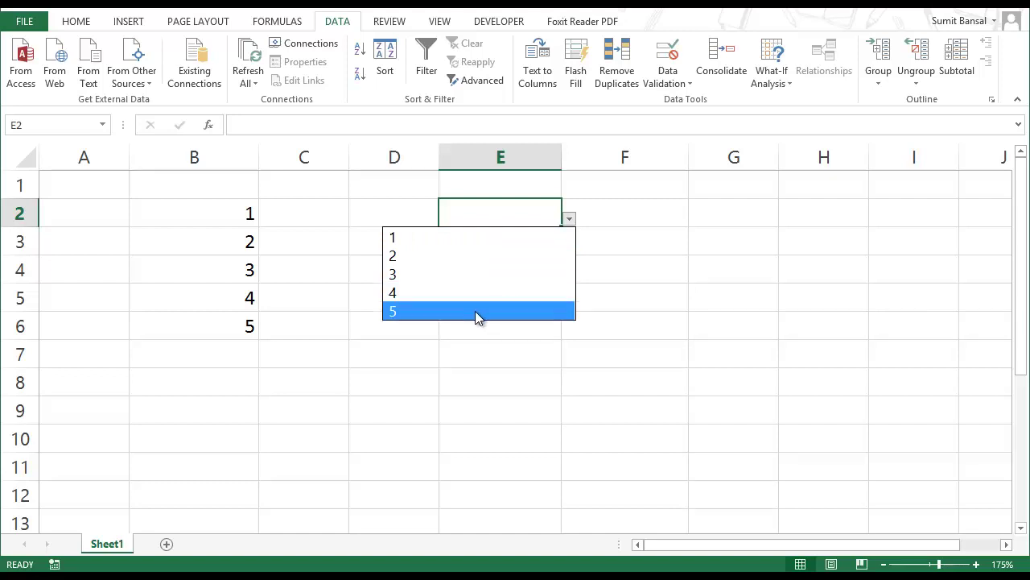
left_click(423, 312)
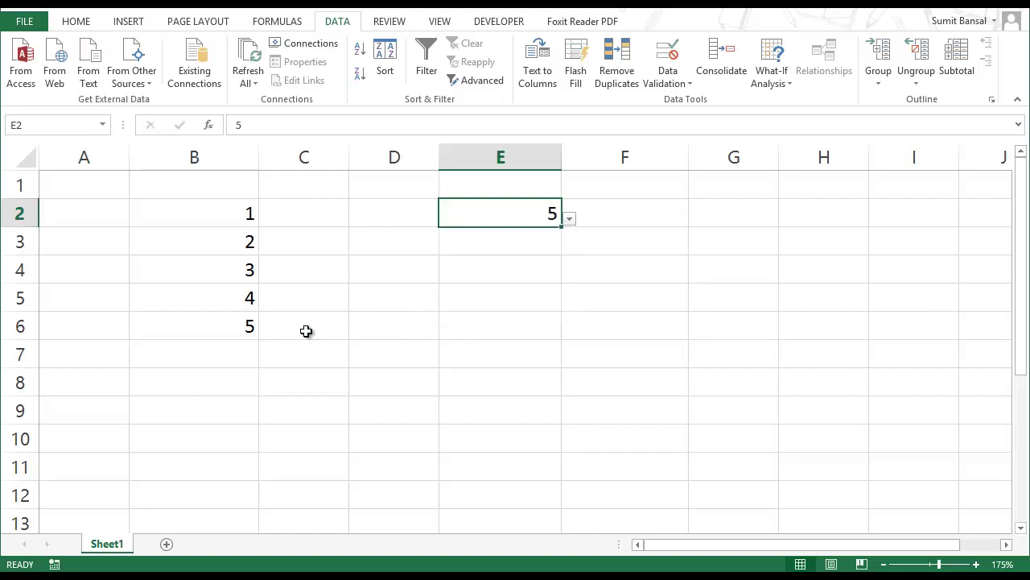
left_click(229, 358)
Enter 'Not Selected' in cell B7 below the numbers
type("Not ")
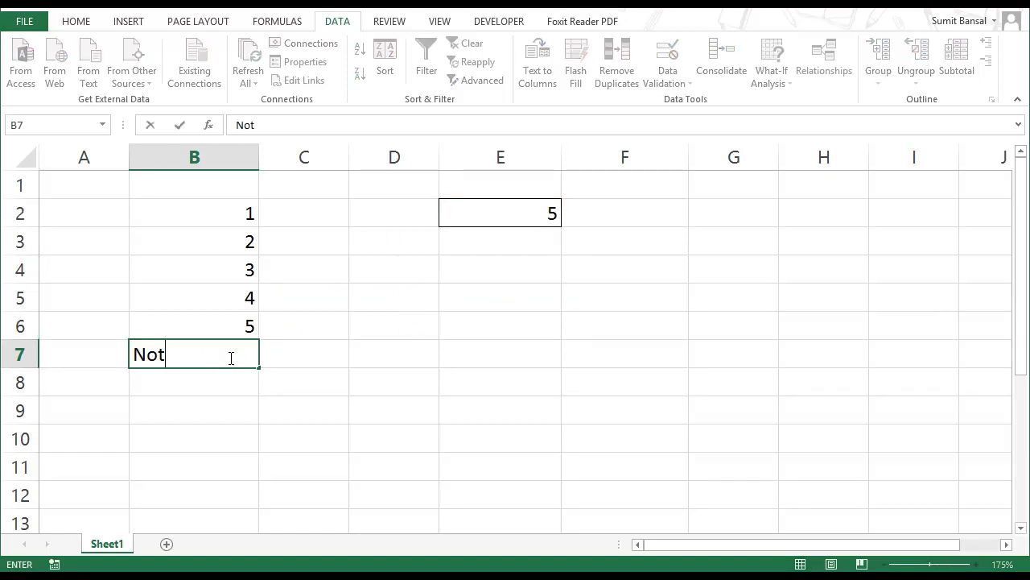
type("Selected")
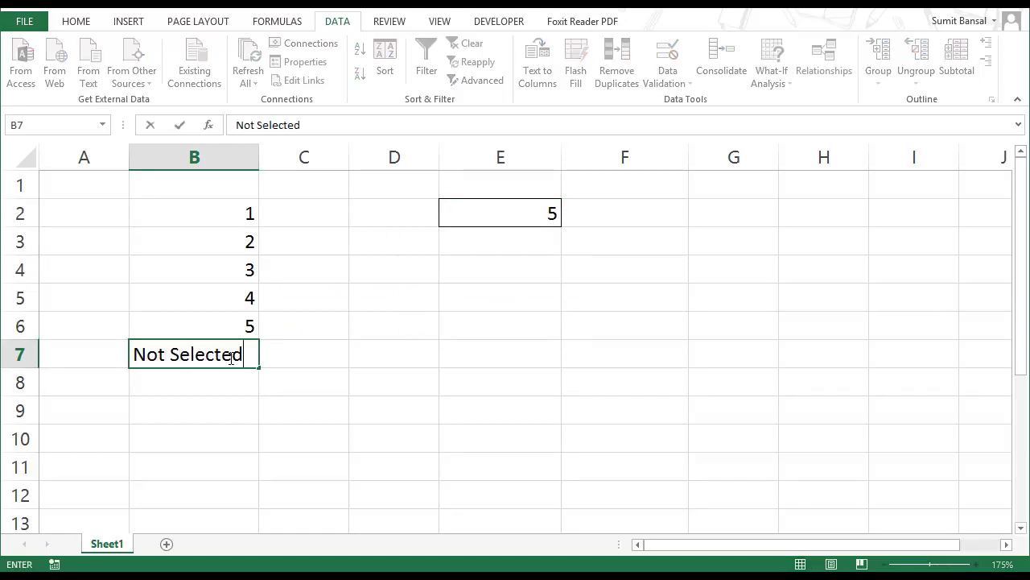
key("Return")
left_click(231, 357)
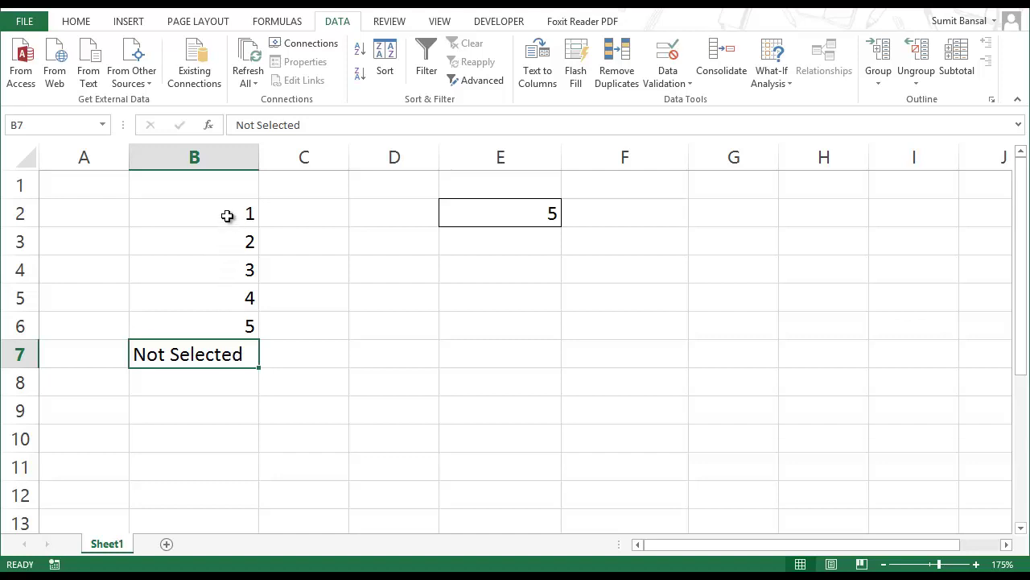
Widen E2's validation list source to =$B$2:$B$7 and view the updated drop-down
left_click(490, 208)
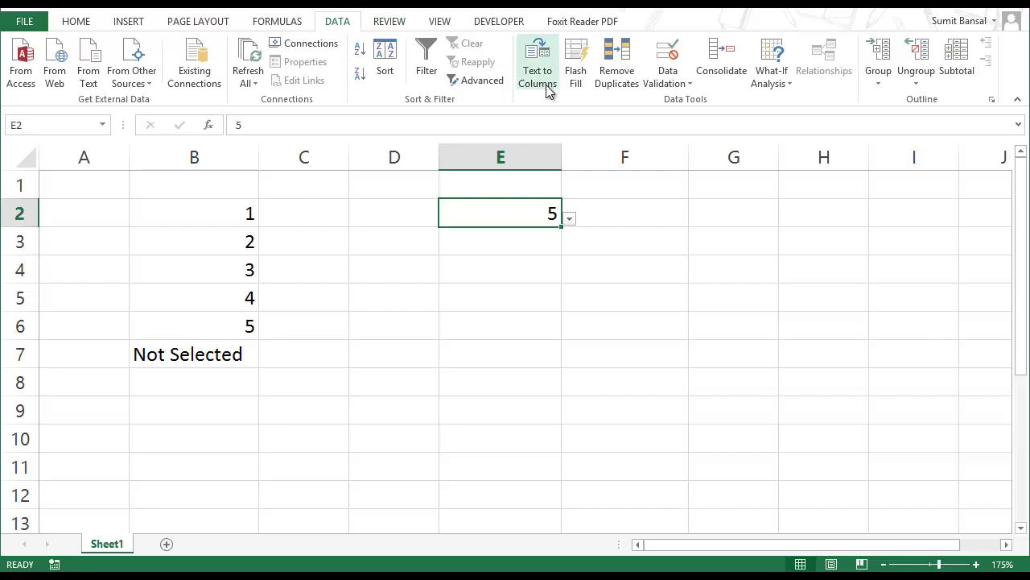
left_click(682, 84)
left_click(700, 100)
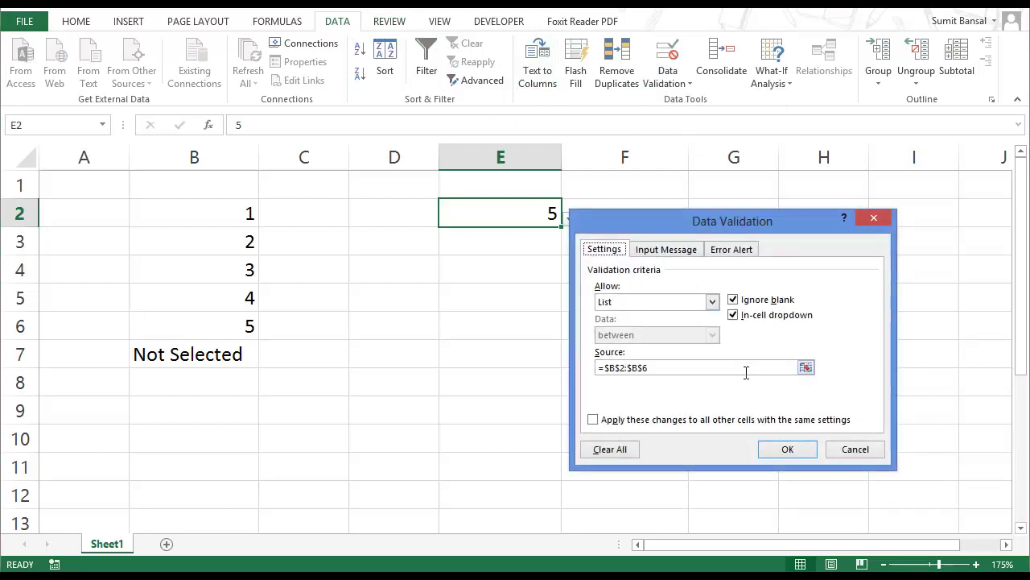
left_click(806, 367)
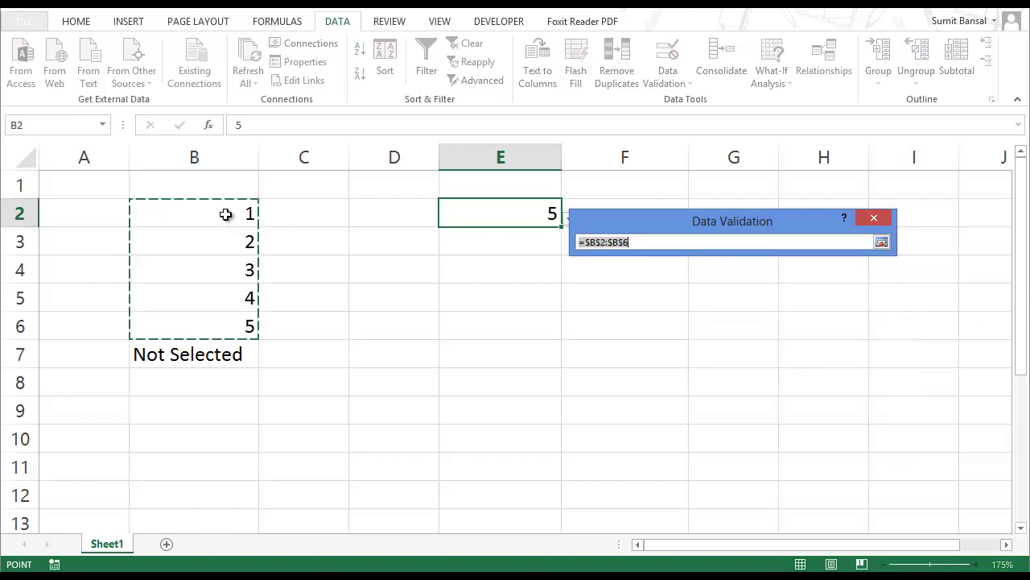
left_click_drag(225, 212, 237, 349)
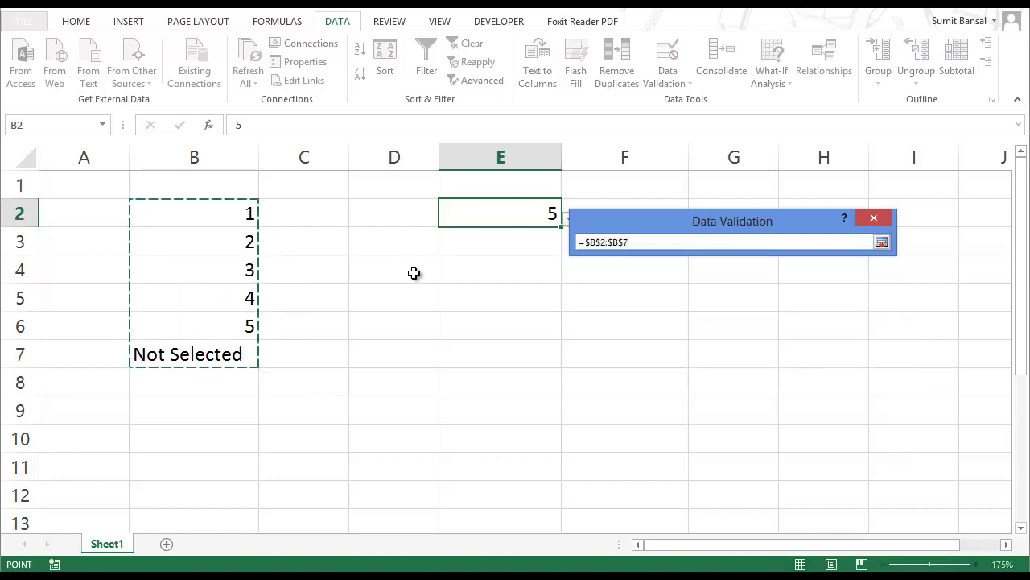
left_click(882, 243)
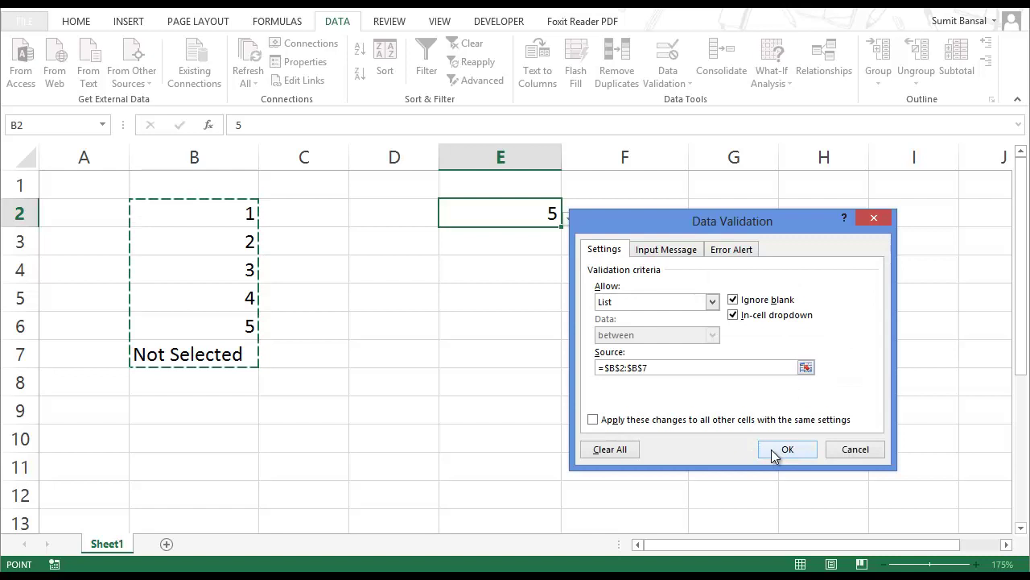
left_click(773, 449)
left_click(570, 218)
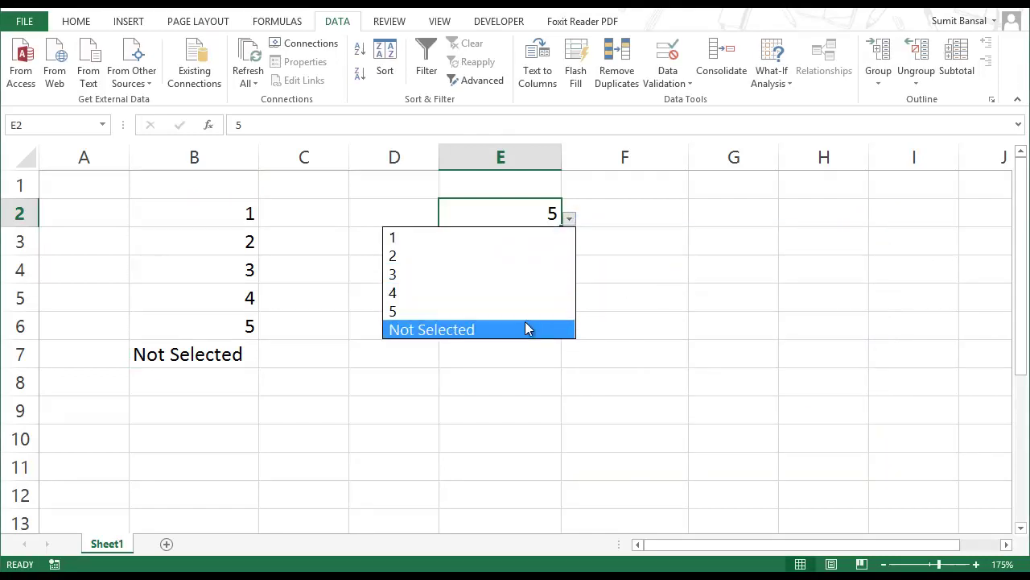
Pick 1 for E2, check its value, then choose Not Selected from the drop-down
left_click(472, 237)
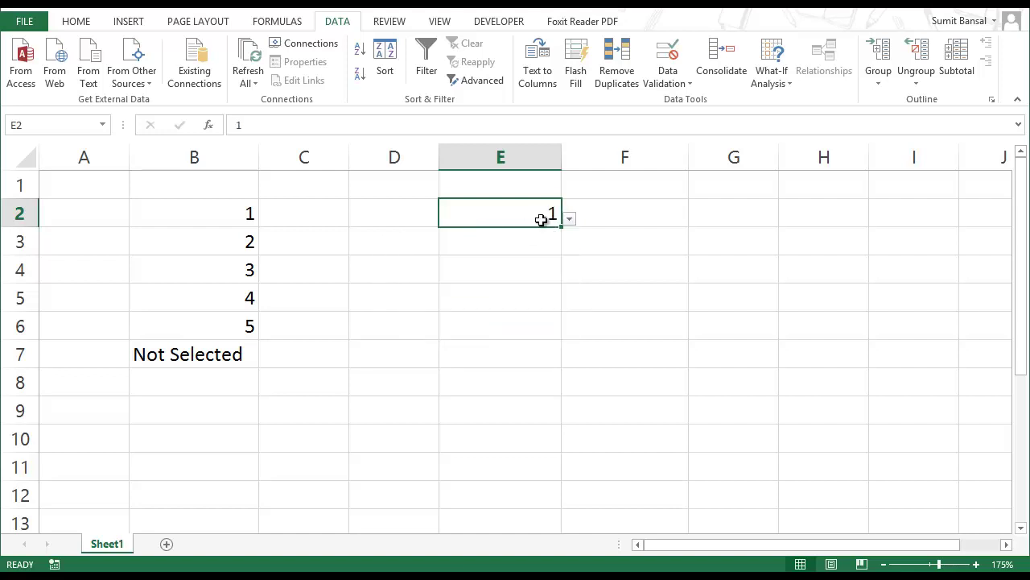
double_click(233, 124)
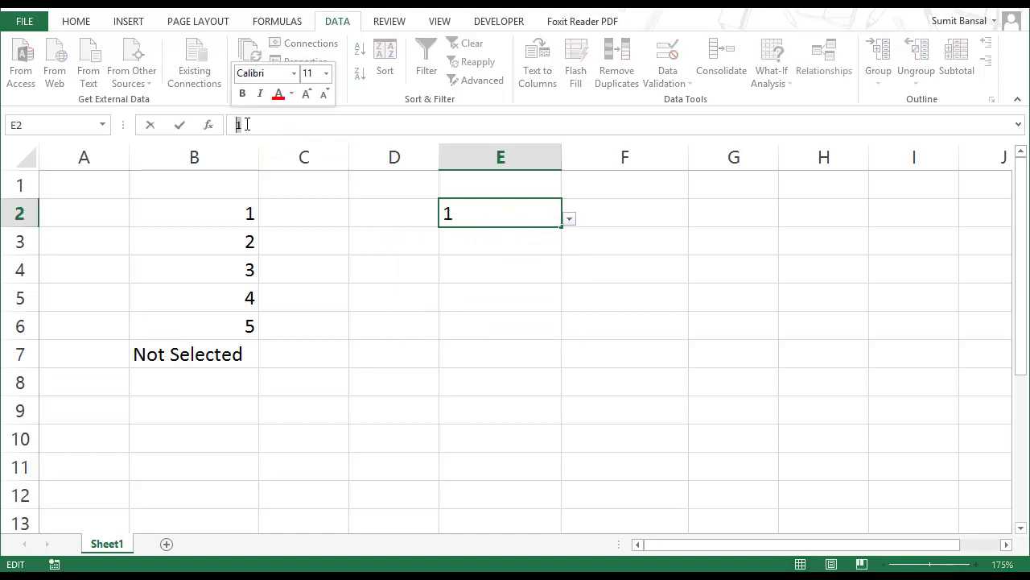
left_click(570, 218)
left_click(542, 330)
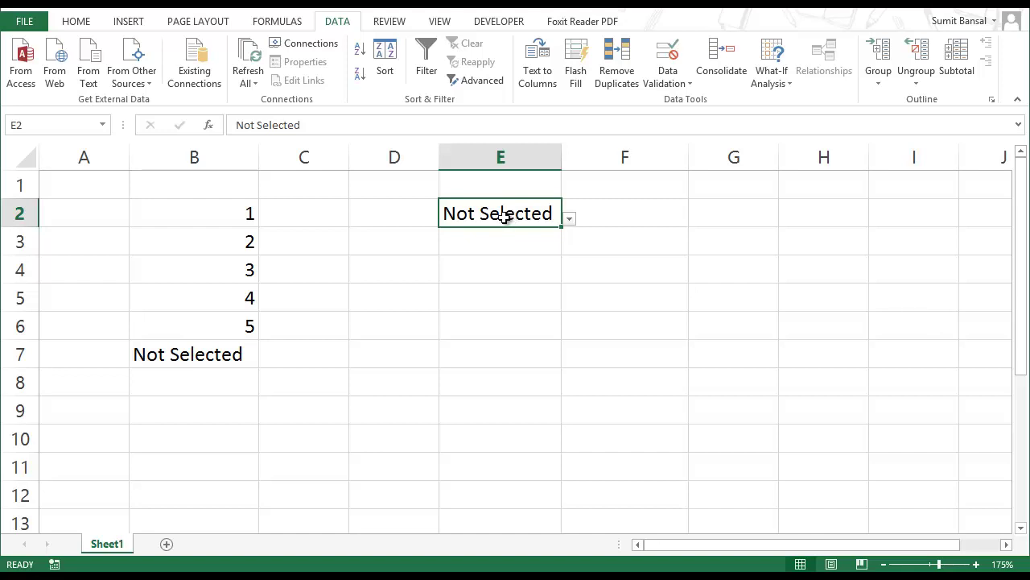
Replace B7's 'Not Selected' entry with 0
left_click(236, 354)
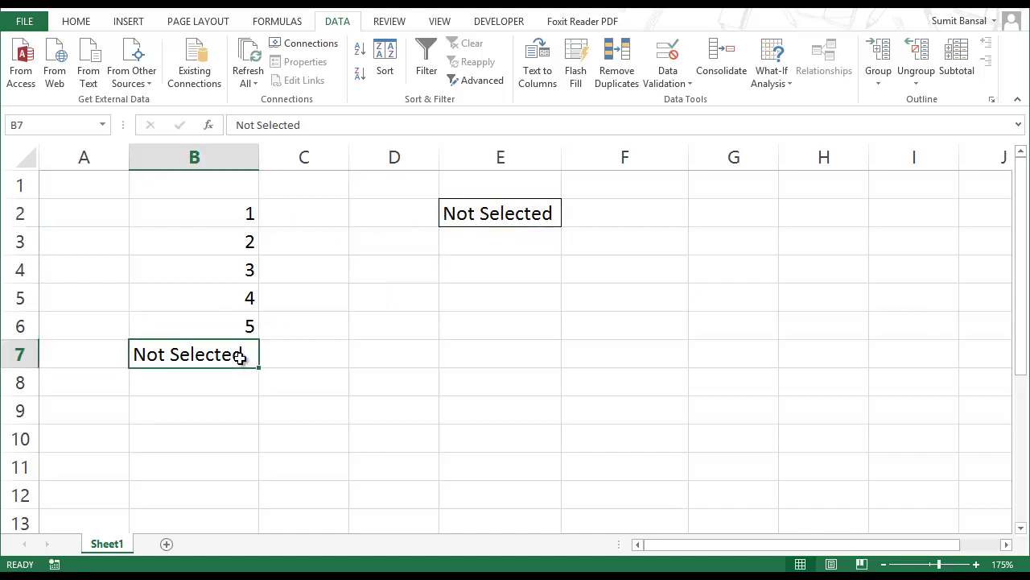
type("0")
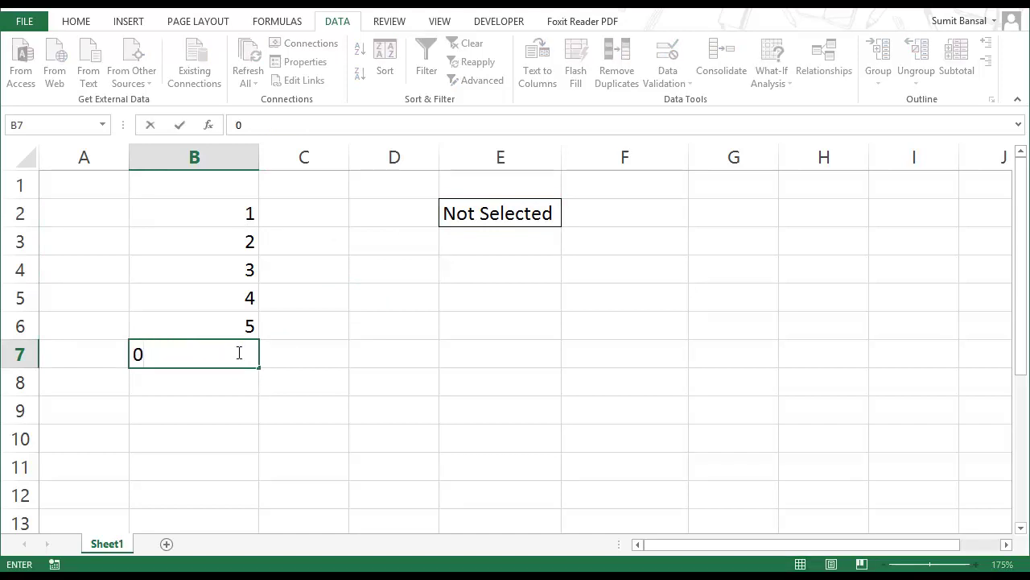
key("Return")
left_click(238, 352)
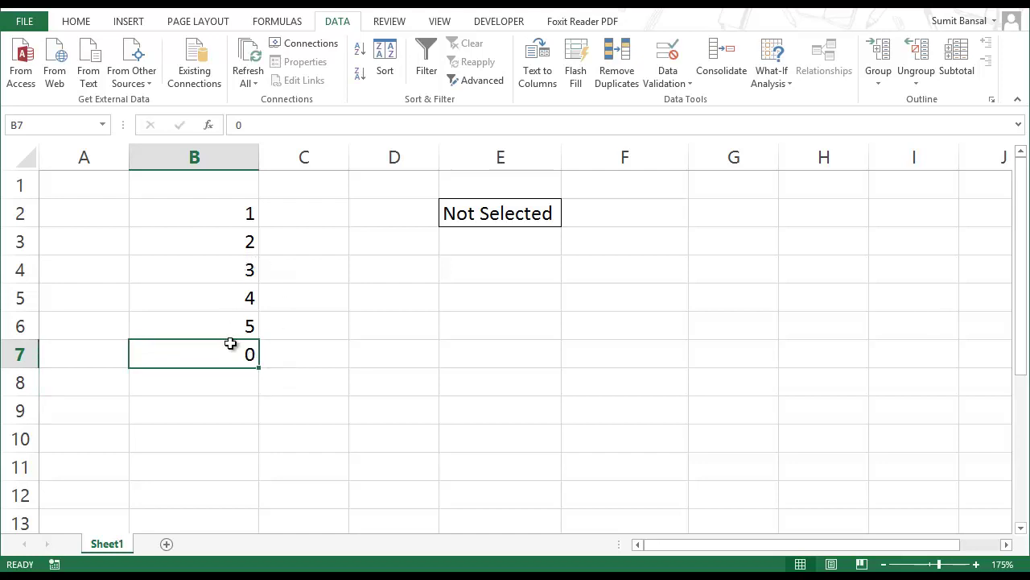
Check E2's drop-down now lists 1 to 5 and 0, then return to B7
left_click(501, 211)
left_click(569, 219)
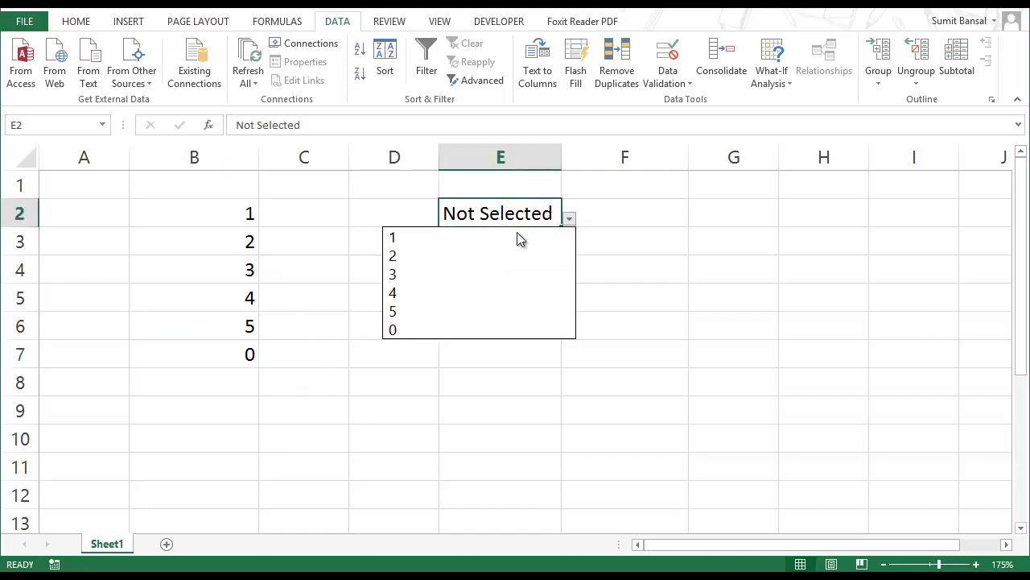
left_click(568, 221)
left_click(242, 354)
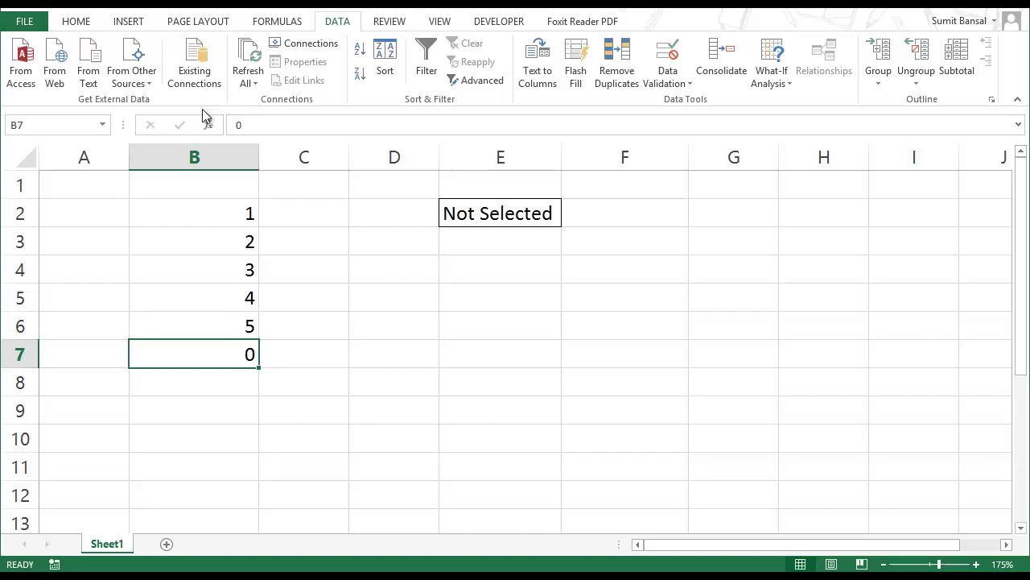
Give B7 the custom number format "Not Selected" and confirm it still stores 0
left_click(84, 21)
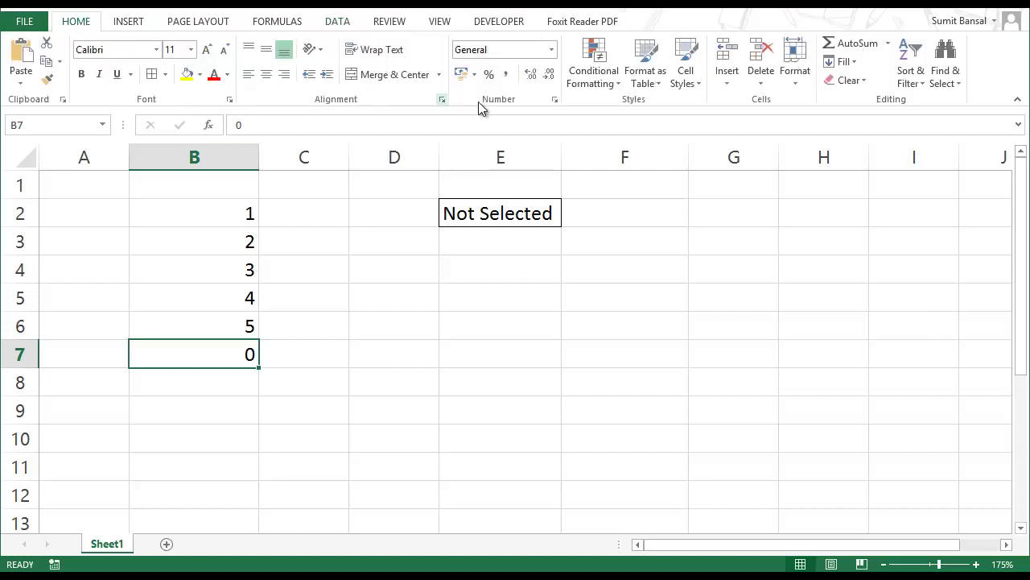
left_click(555, 103)
left_click_drag(576, 157, 406, 134)
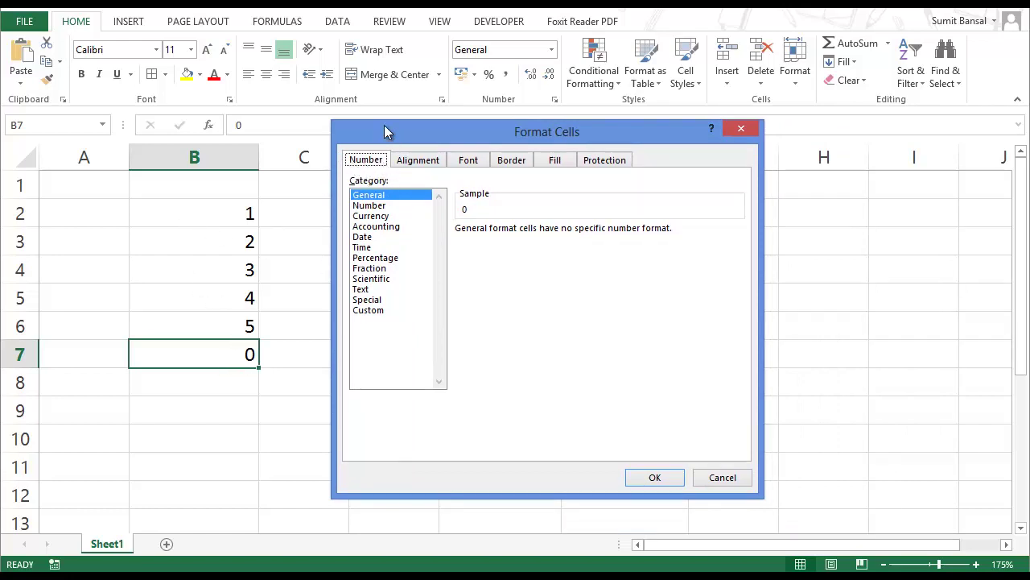
left_click_drag(386, 131, 346, 102)
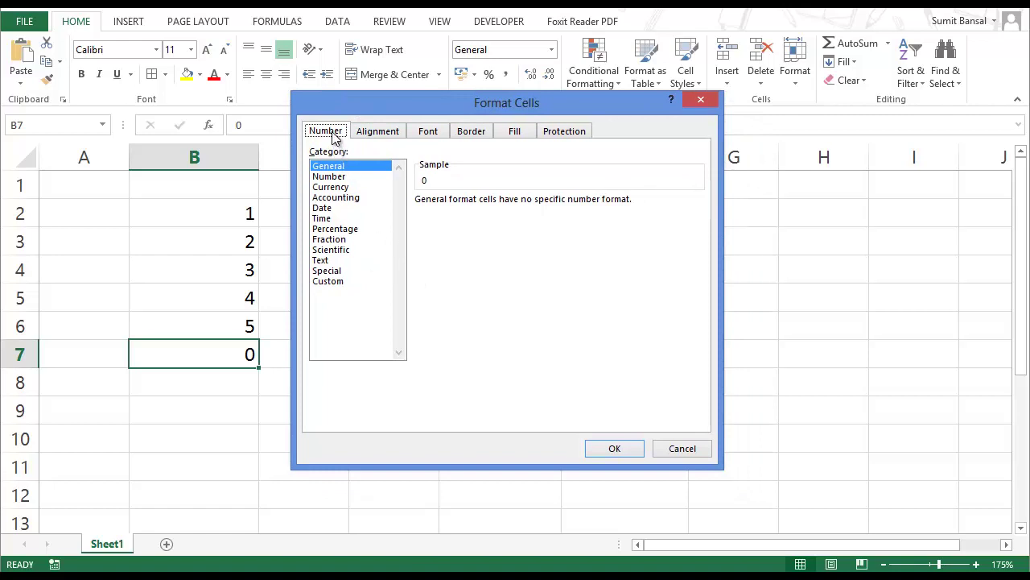
left_click(330, 281)
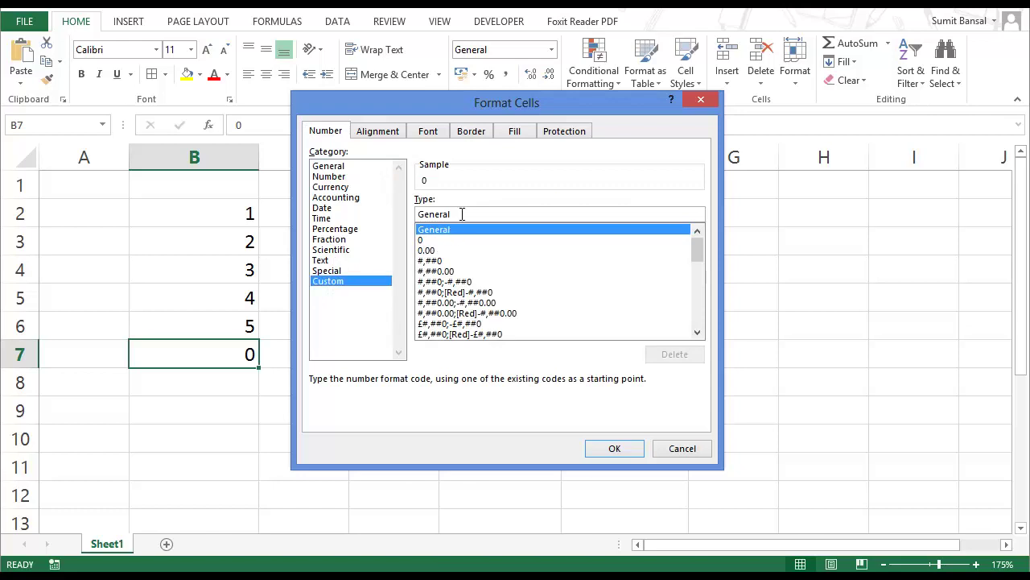
left_click_drag(462, 213, 409, 219)
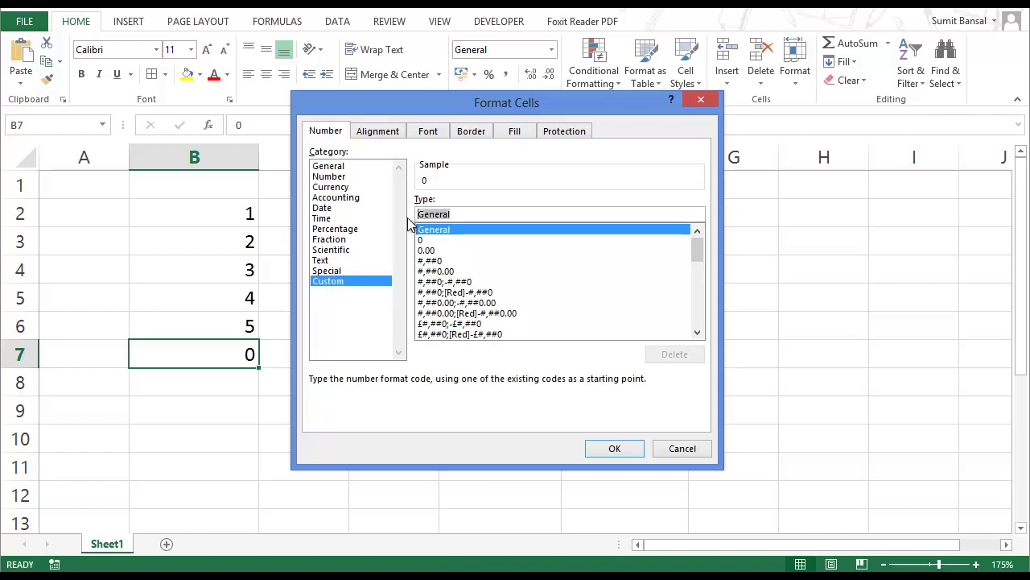
type("'")
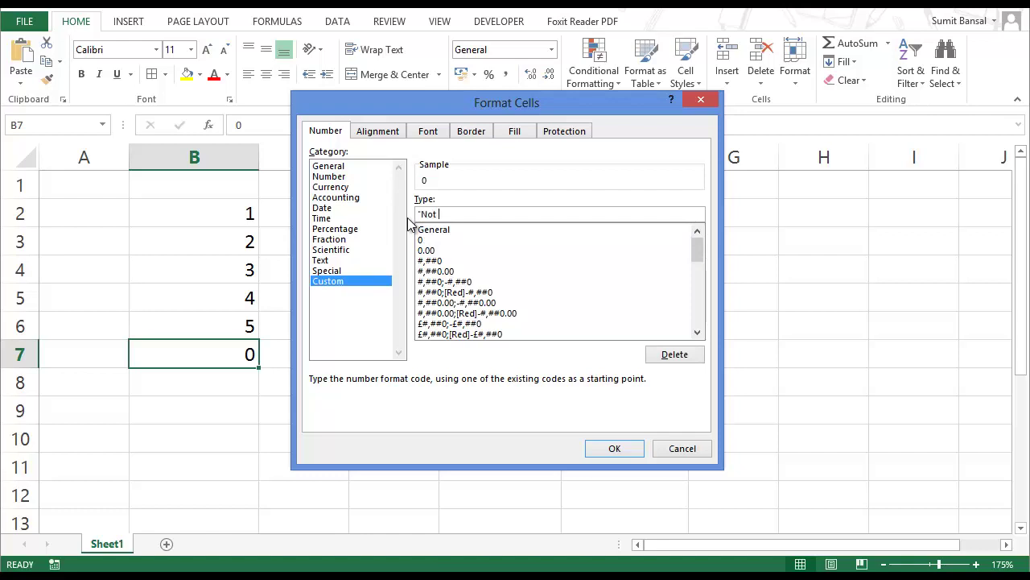
type("Not Selected\"")
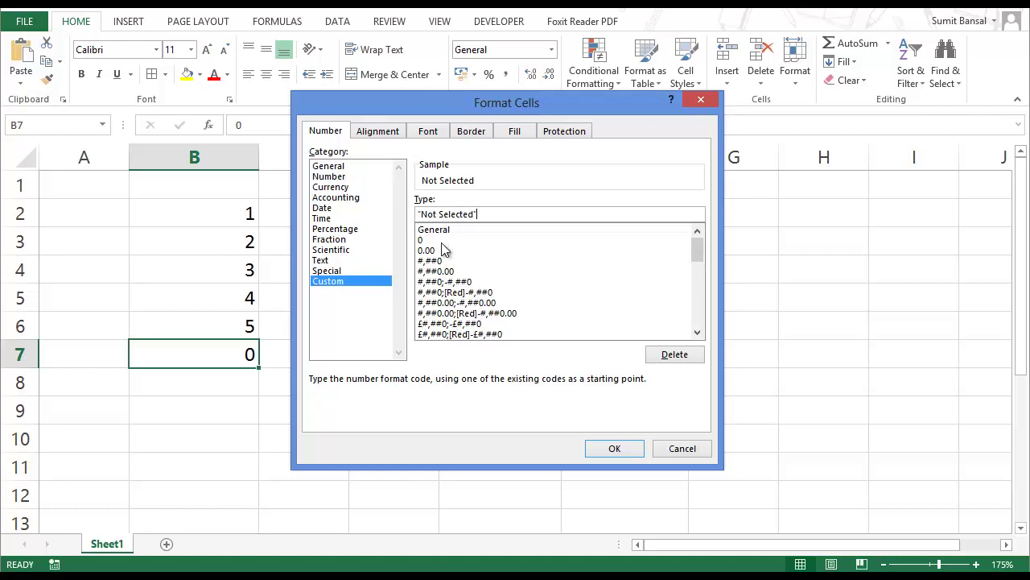
left_click(612, 448)
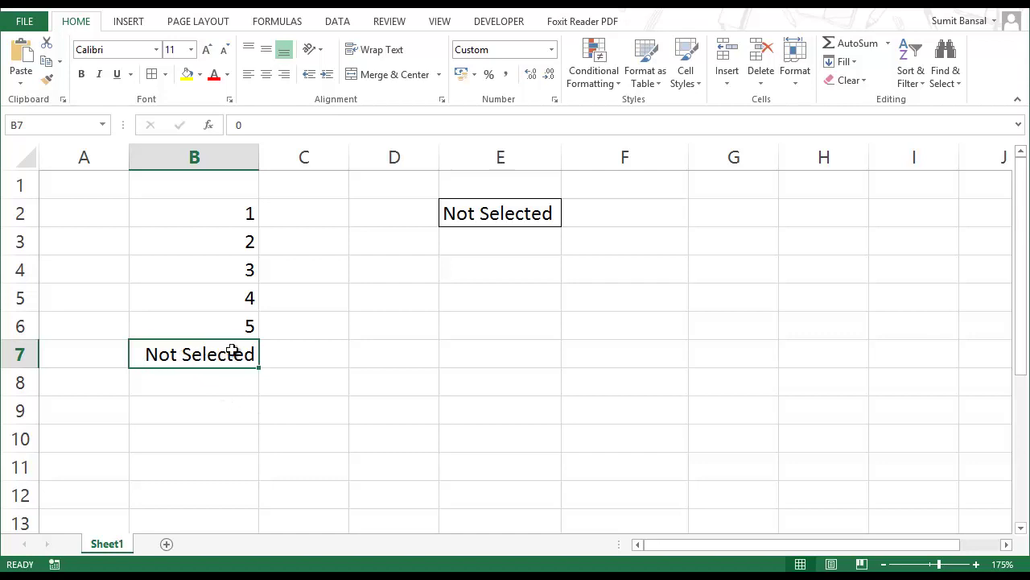
double_click(246, 125)
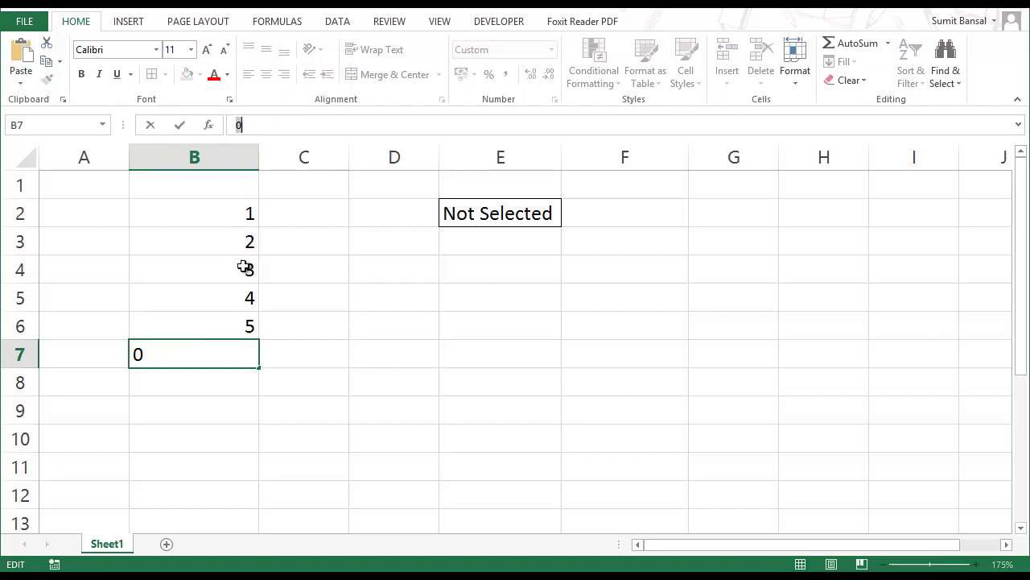
Leave B7's edit mode and choose Not Selected in E2's drop-down, storing 0
left_click(223, 363)
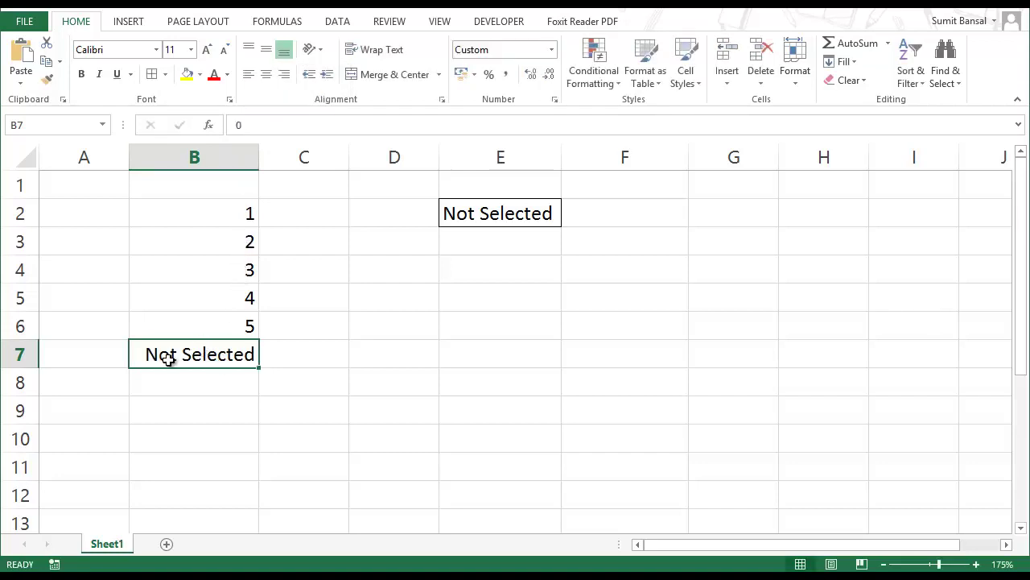
left_click(491, 216)
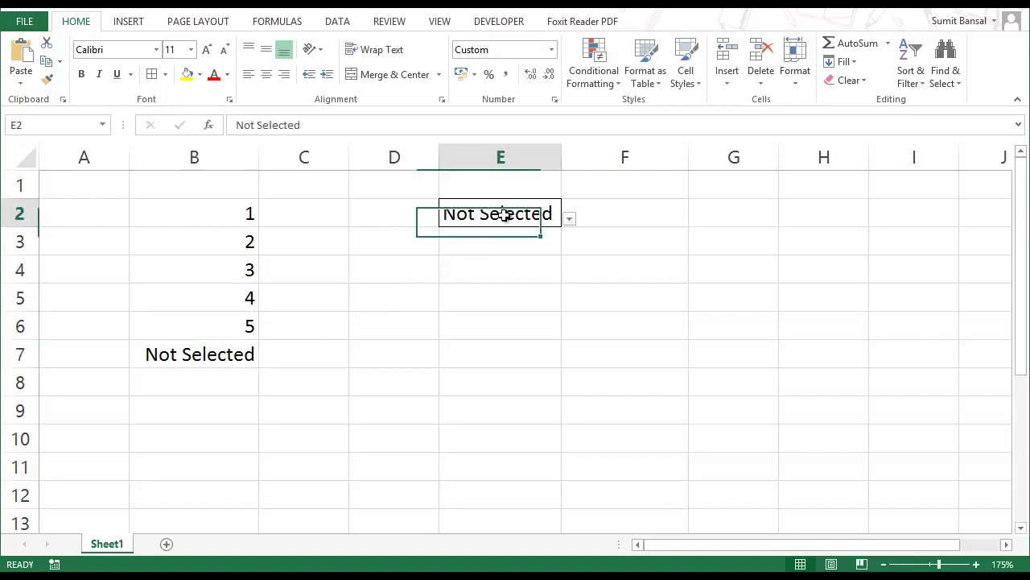
left_click(569, 219)
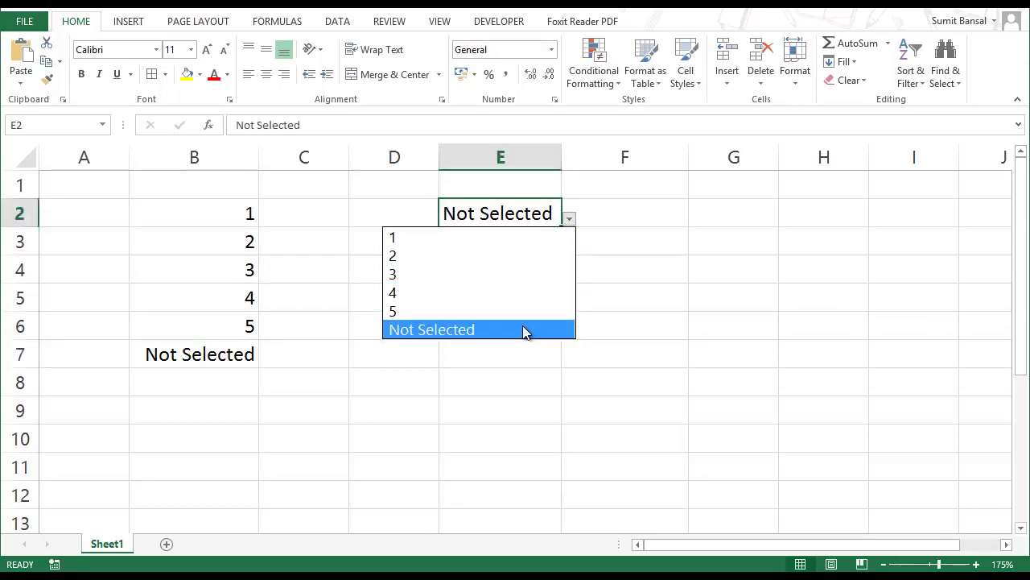
left_click(422, 329)
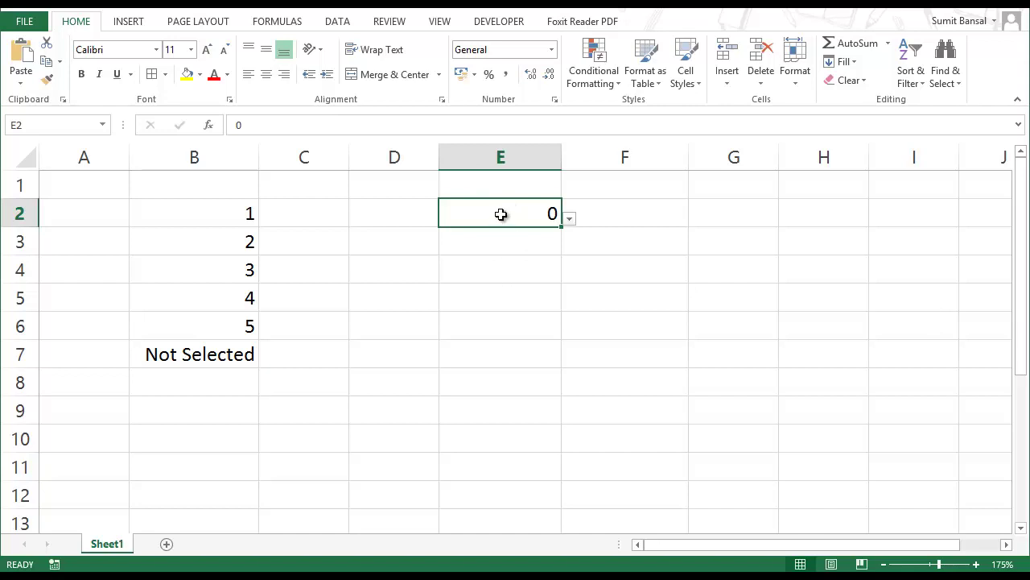
Apply the custom format [=0]"Not Selected" to E2 so its 0 reads Not Selected
key("ctrl+1")
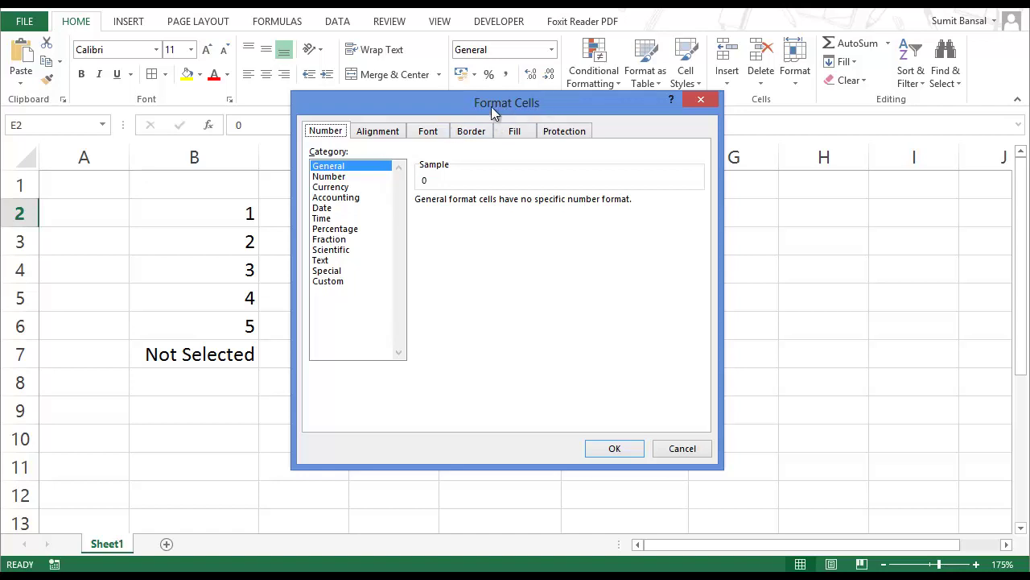
left_click_drag(544, 103, 658, 77)
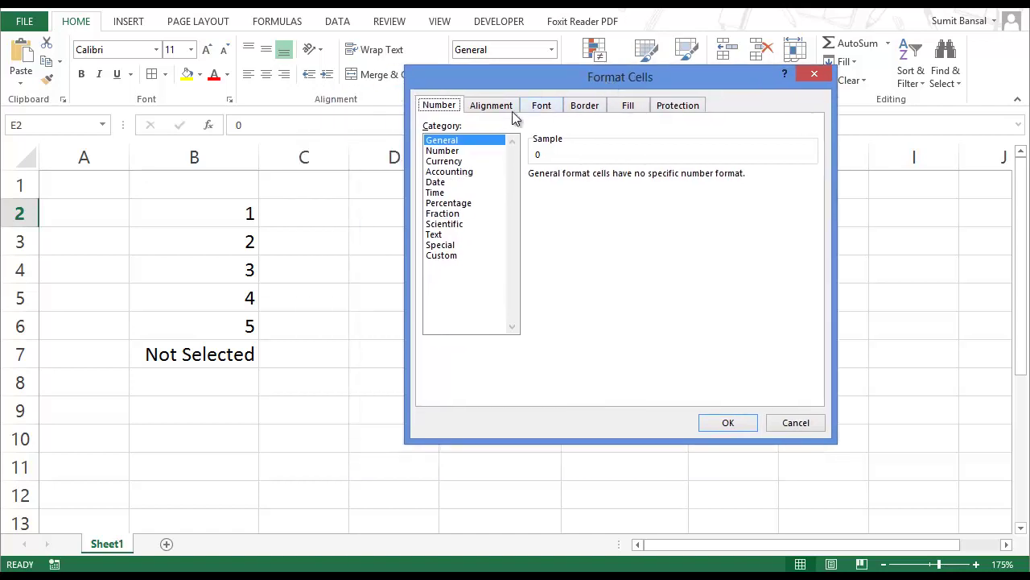
left_click(450, 256)
left_click_drag(571, 188, 523, 193)
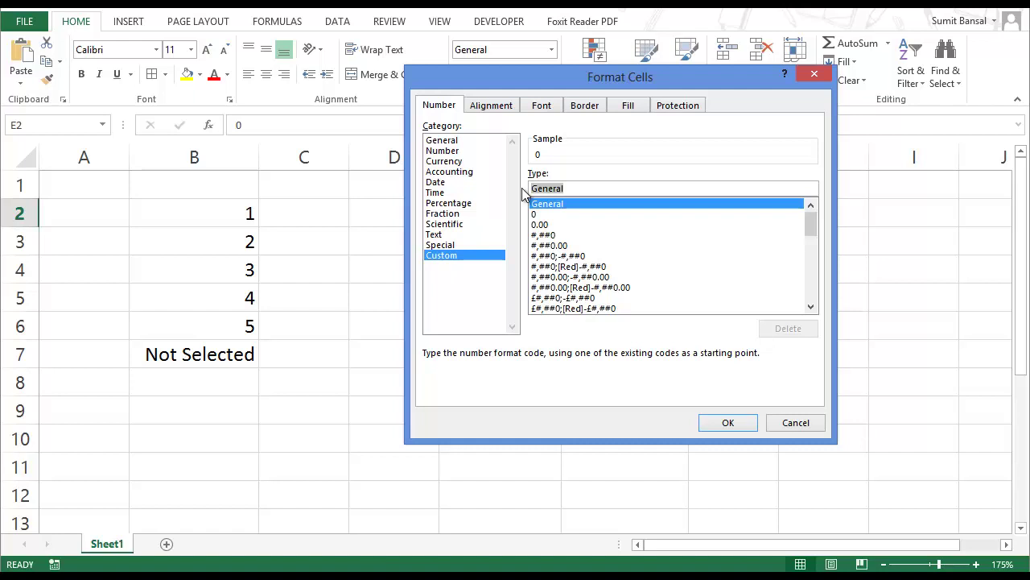
type("[")
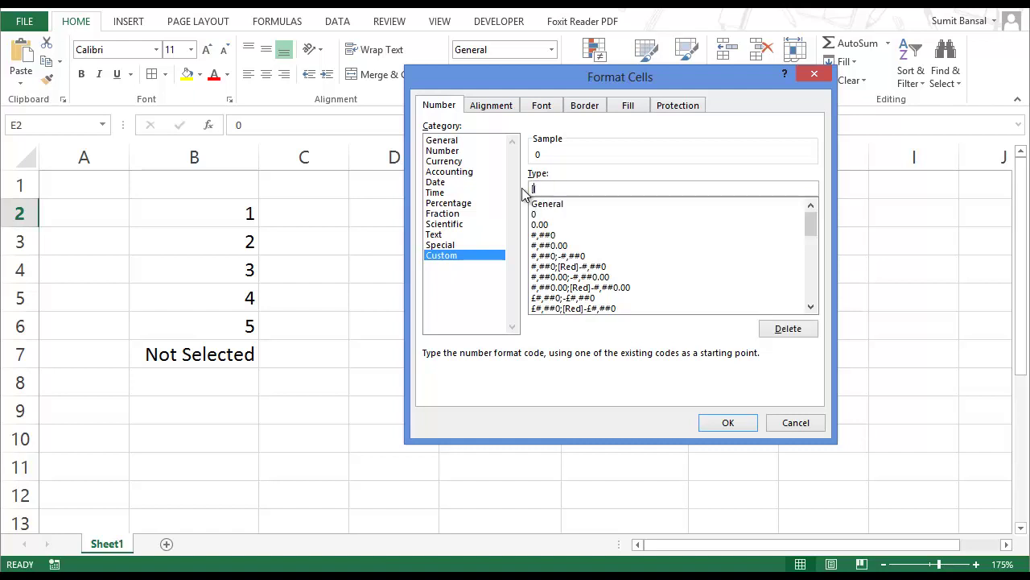
type("=0]")
type("\"Not Selected\"")
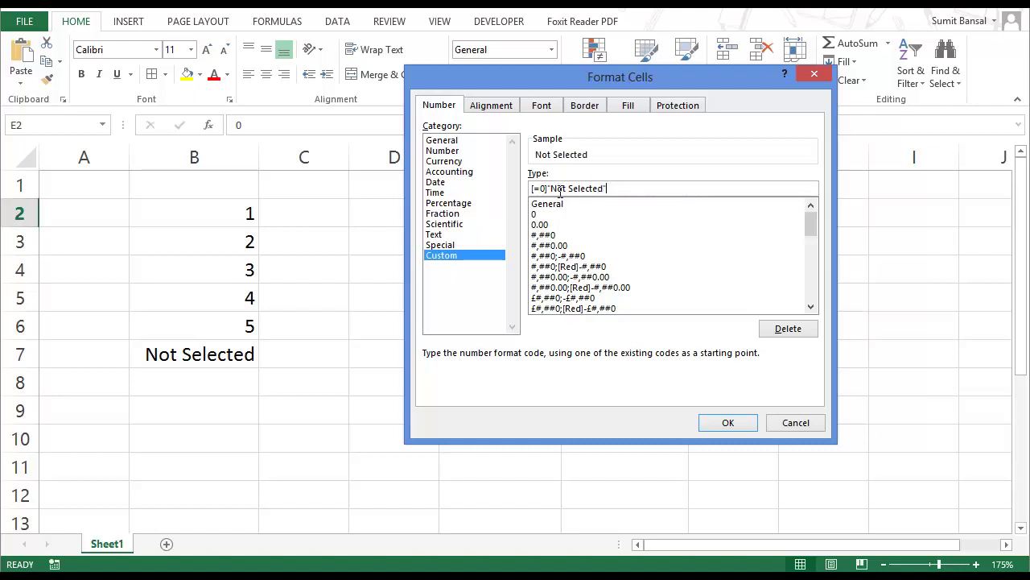
left_click(714, 421)
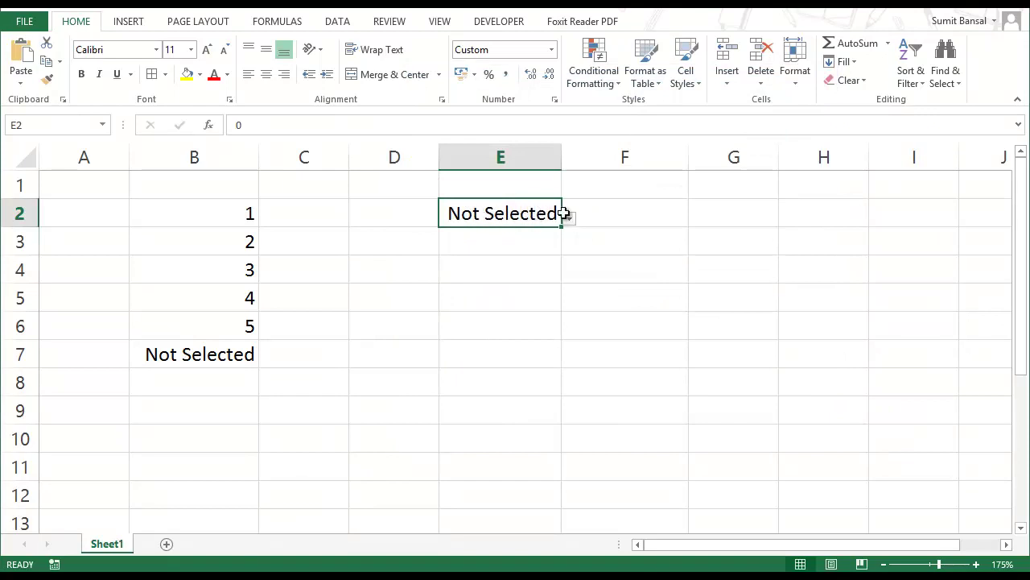
left_click(569, 218)
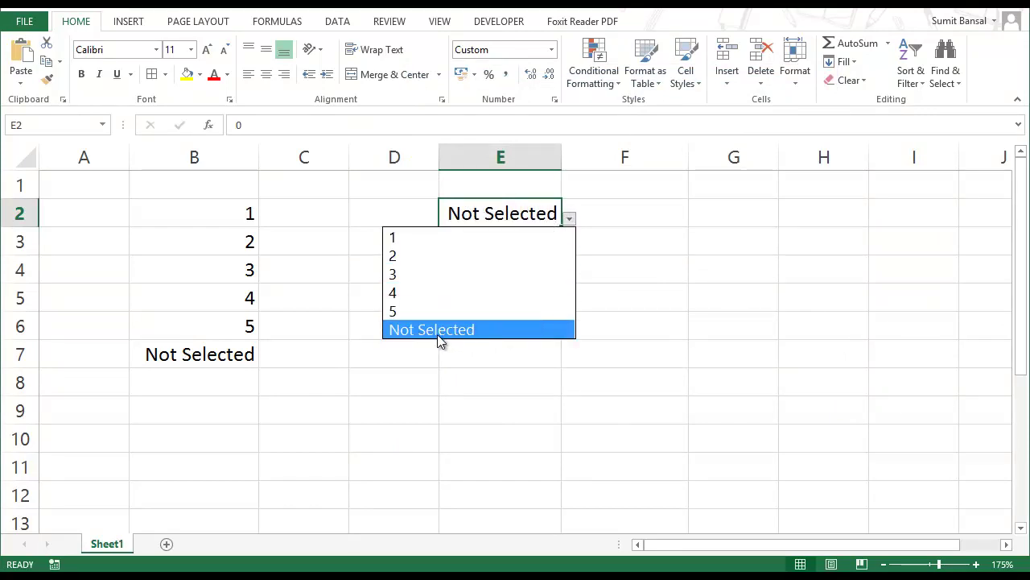
left_click(460, 331)
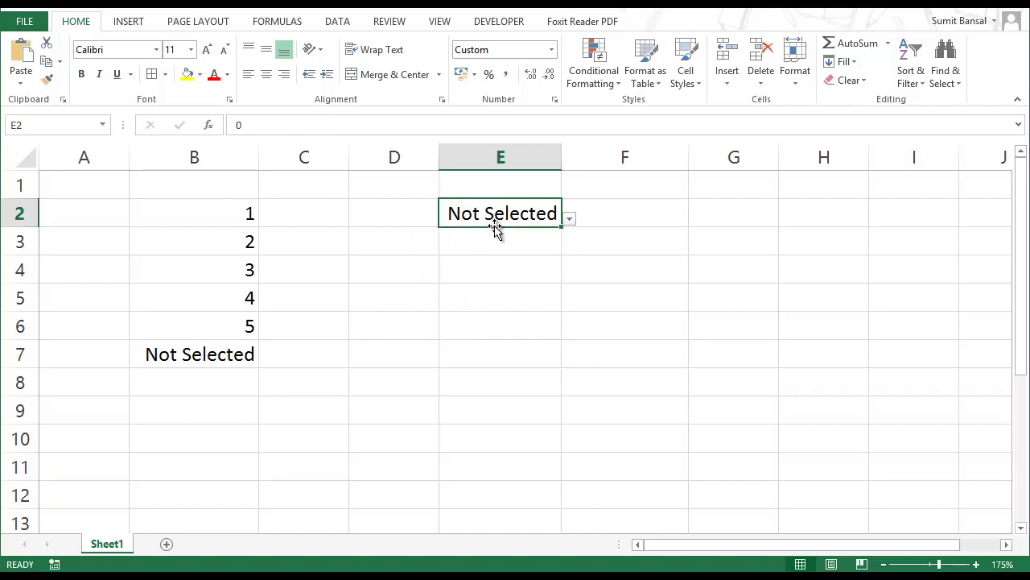
double_click(238, 124)
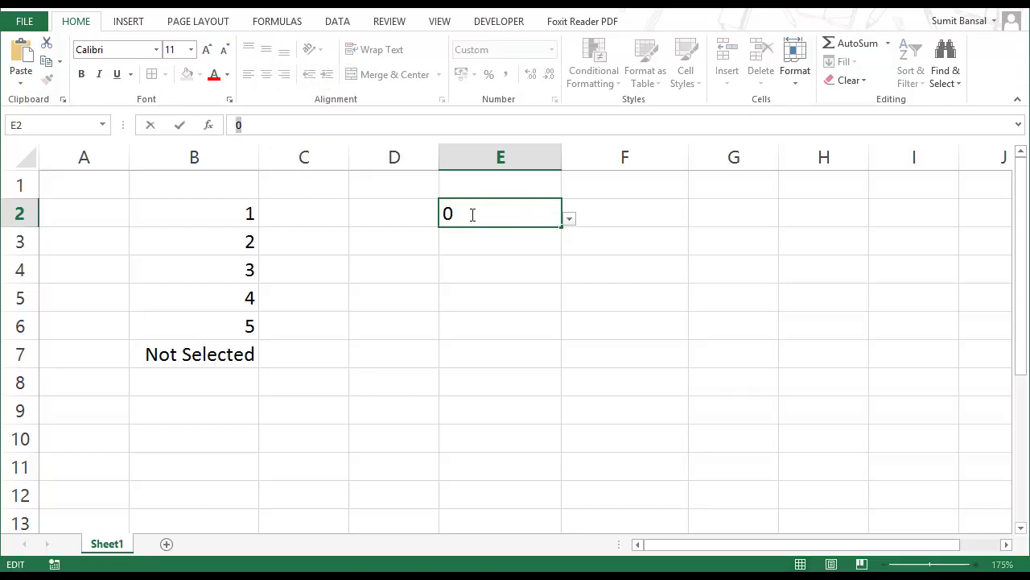
key("Escape")
left_click(568, 218)
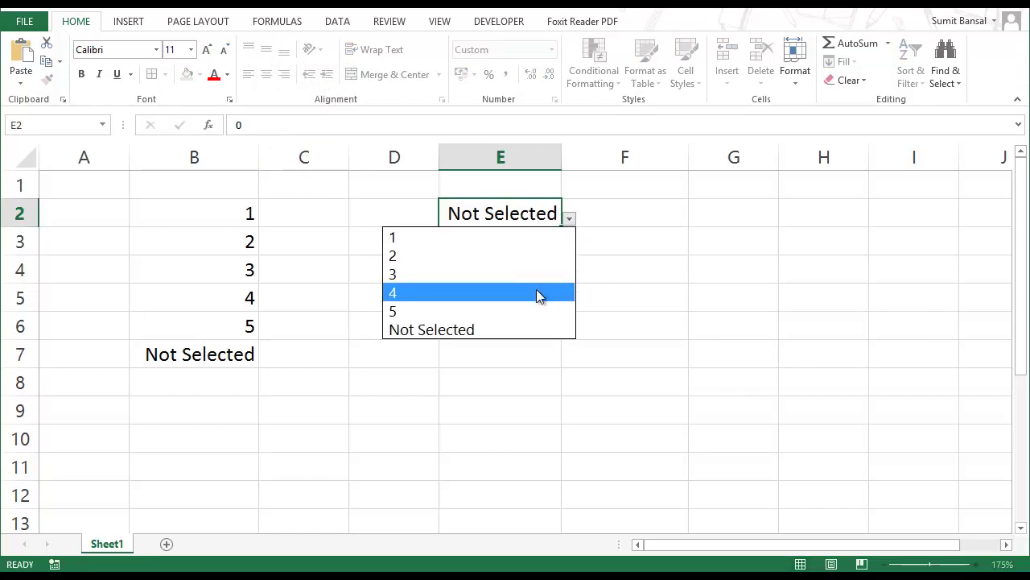
left_click(531, 330)
left_click(730, 211)
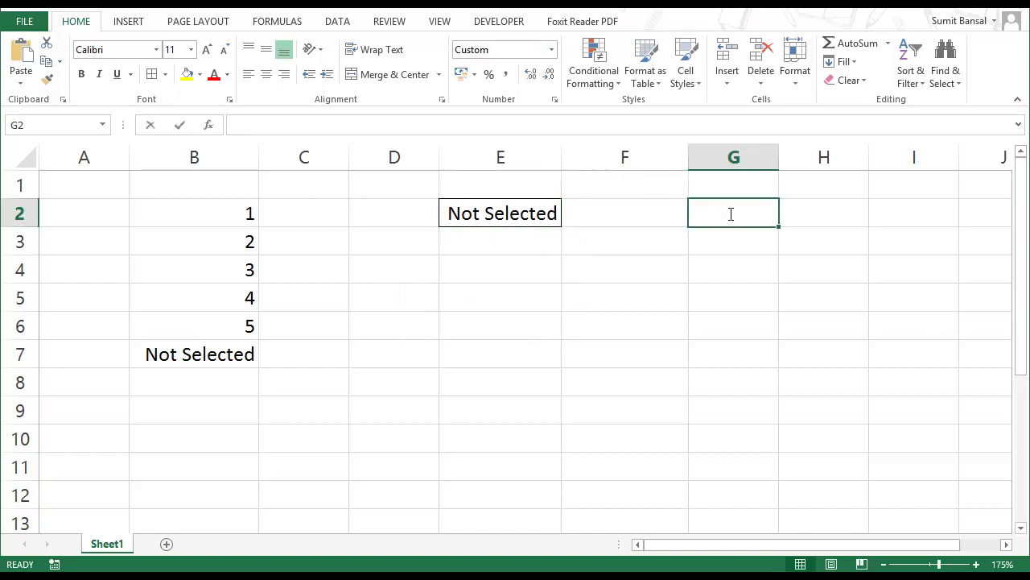
type("=")
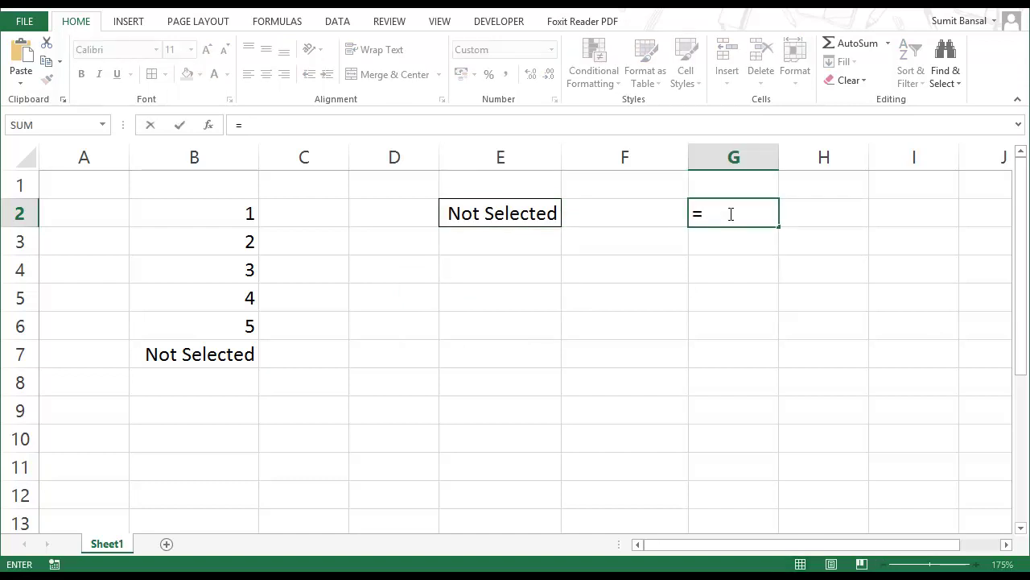
type("1+2+")
left_click(500, 213)
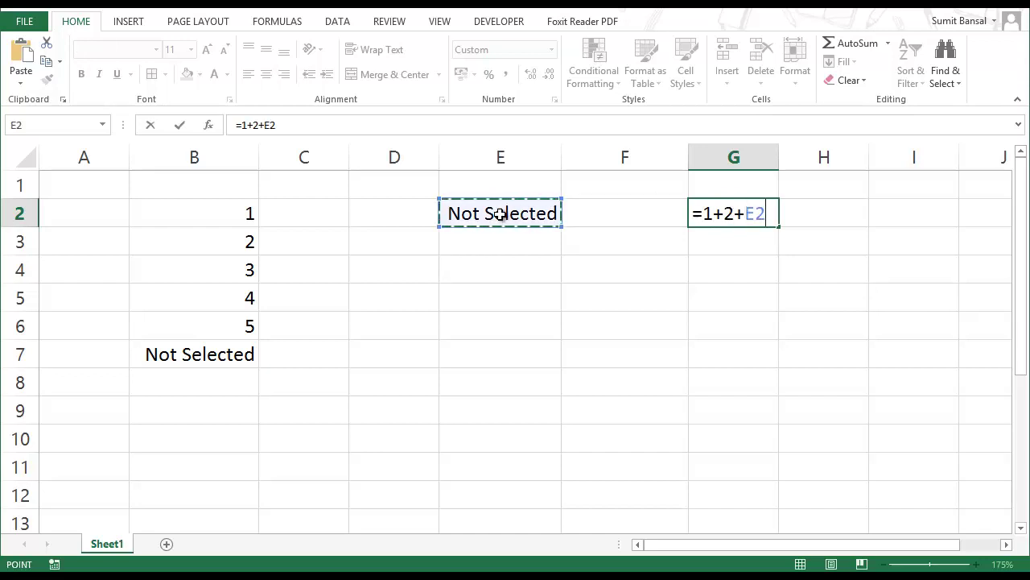
key("Return")
key("Up")
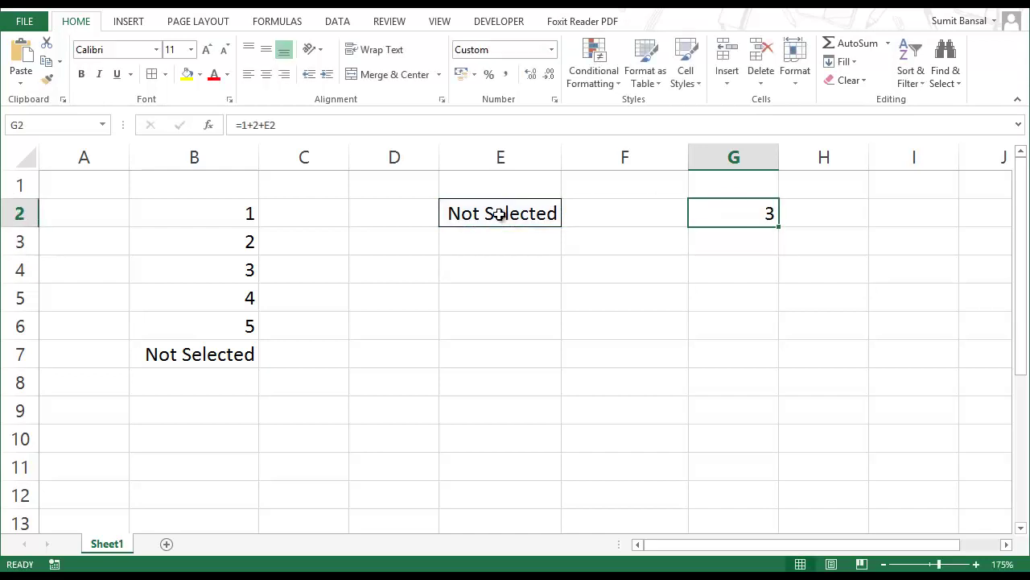
key("Delete")
left_click(450, 211)
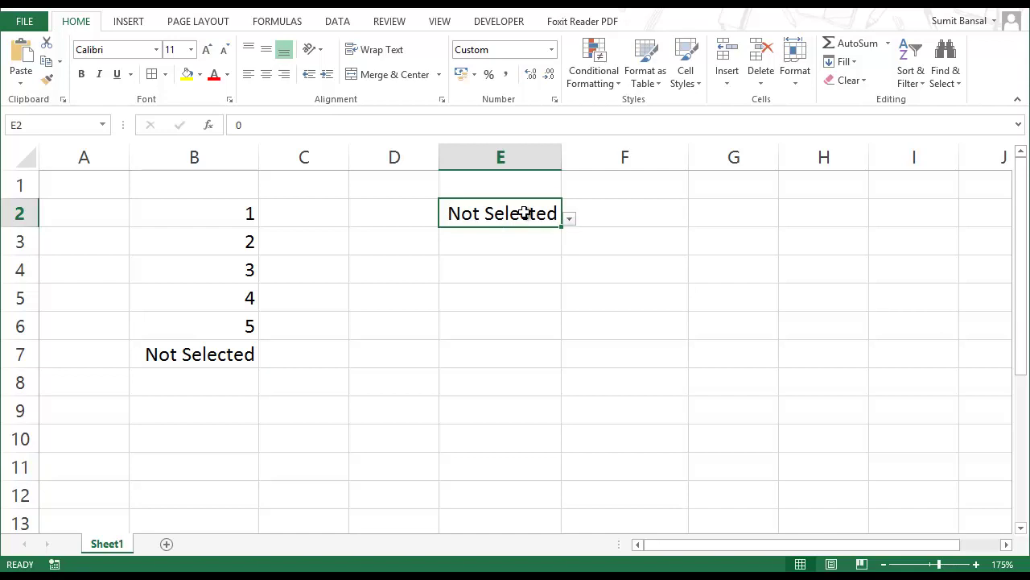
Replace E2's custom format code with ;;"Not Selected"; so only zero shows text
key("ctrl+1")
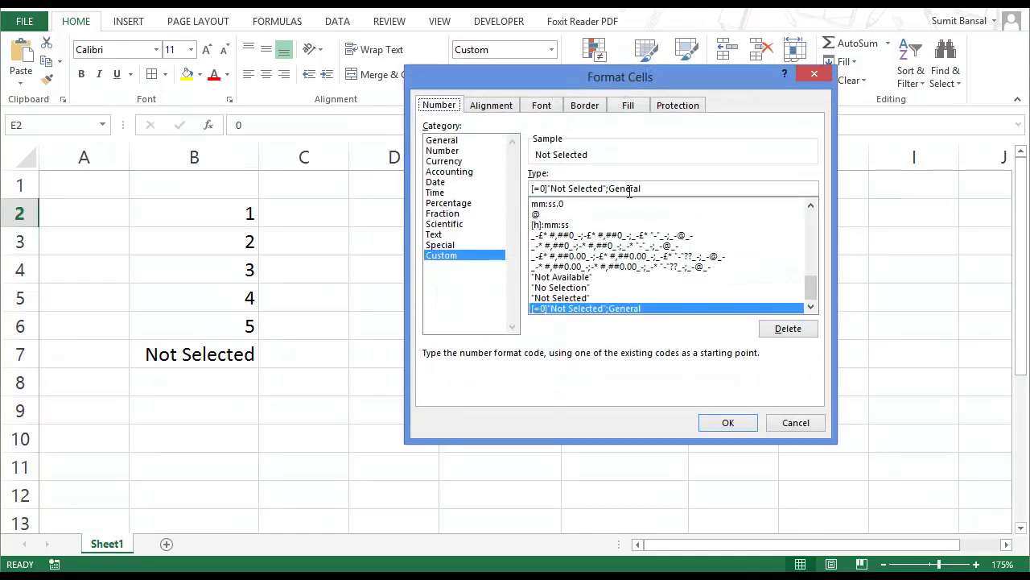
left_click_drag(642, 190, 531, 195)
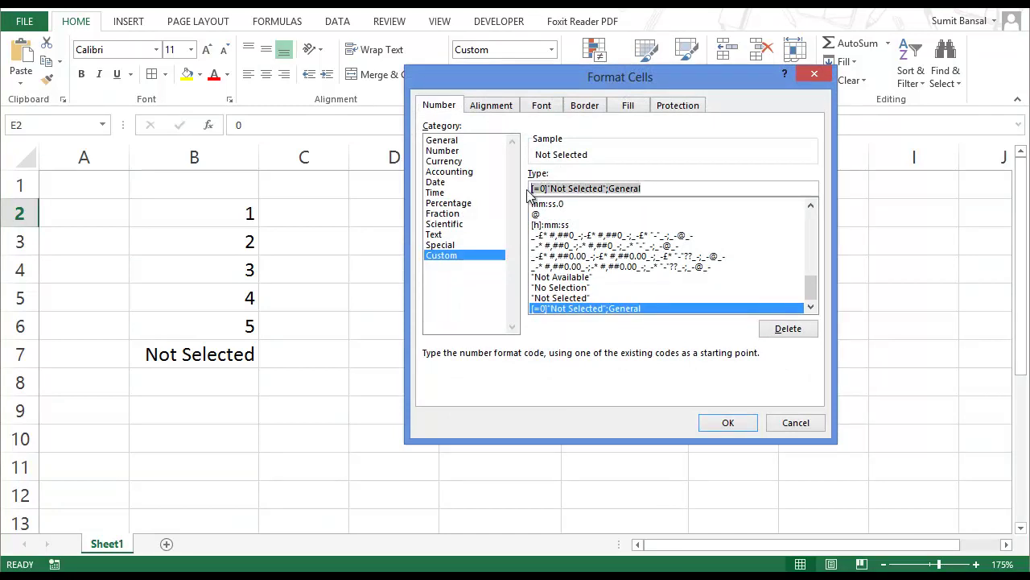
key("BackSpace")
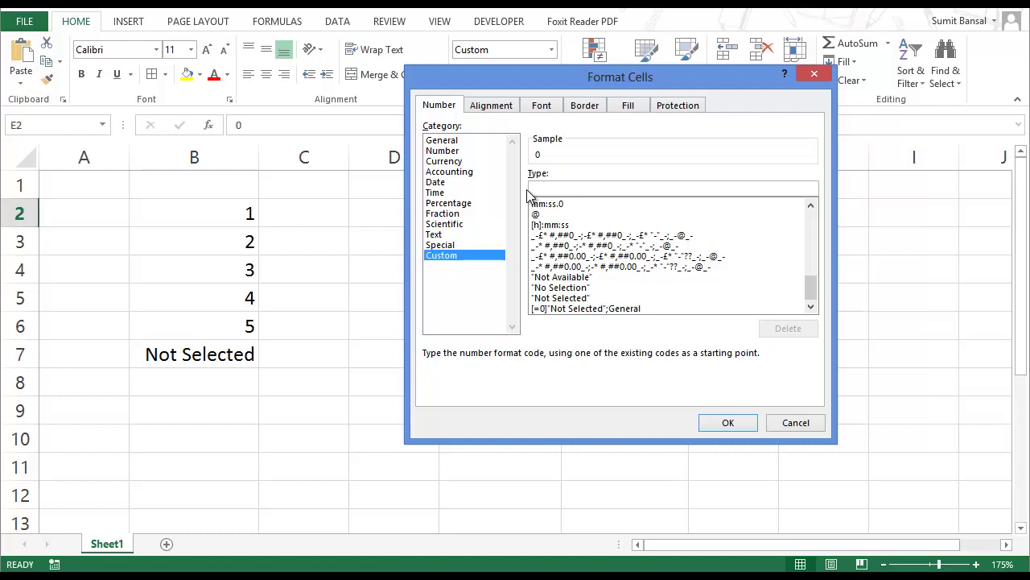
type(";")
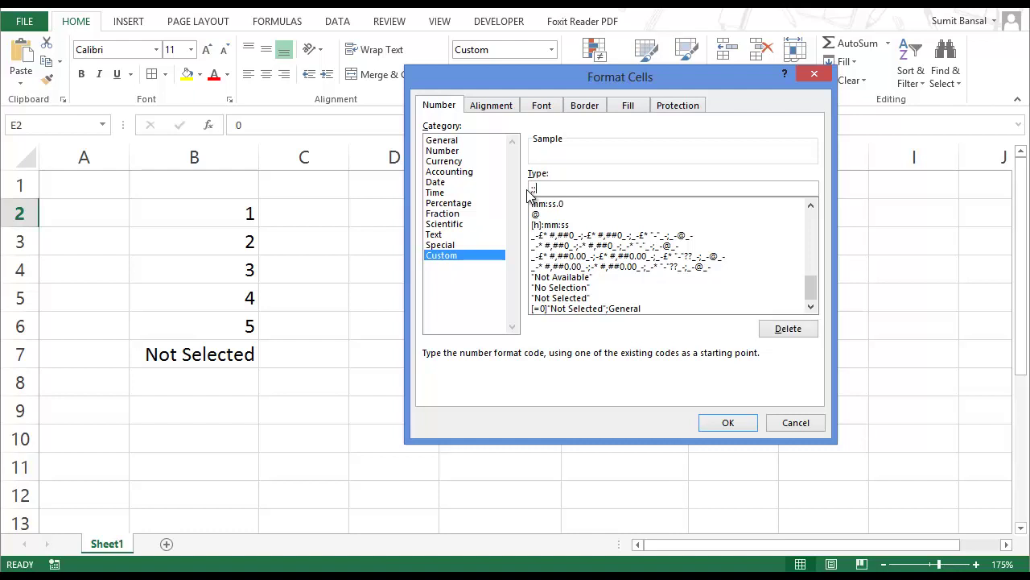
type(";\"Not Selected\";")
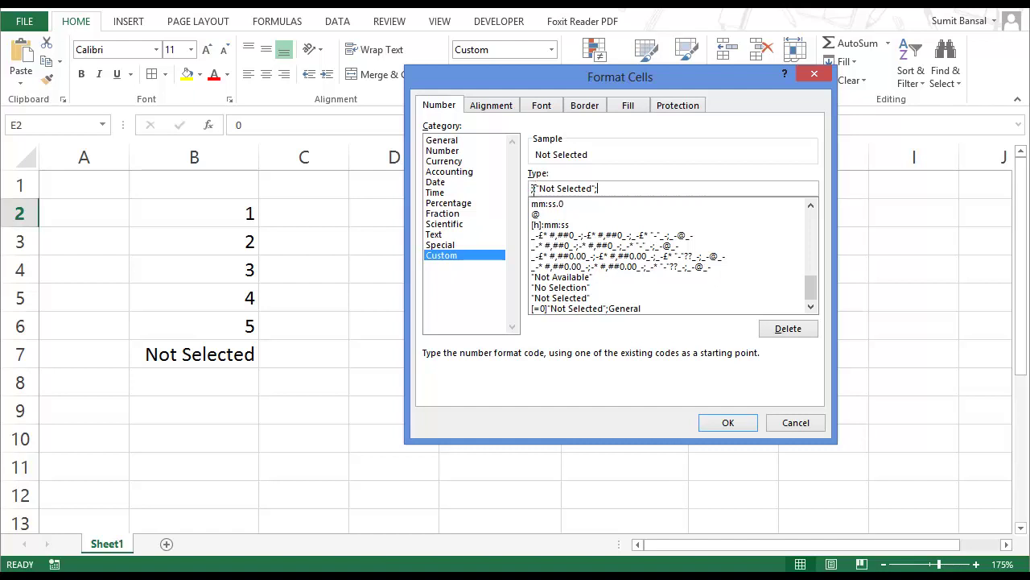
left_click(536, 188)
left_click_drag(537, 189, 594, 189)
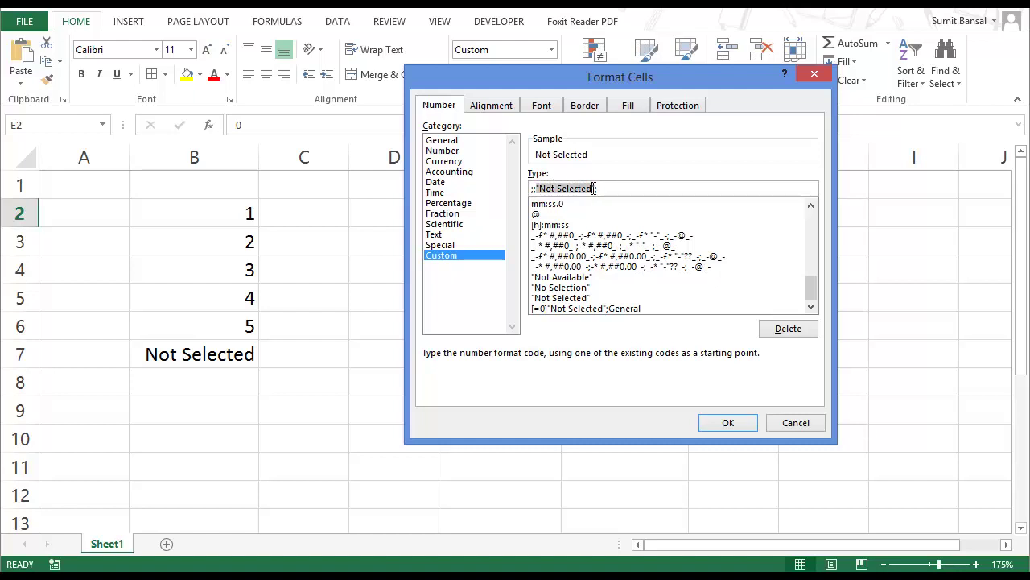
left_click(729, 423)
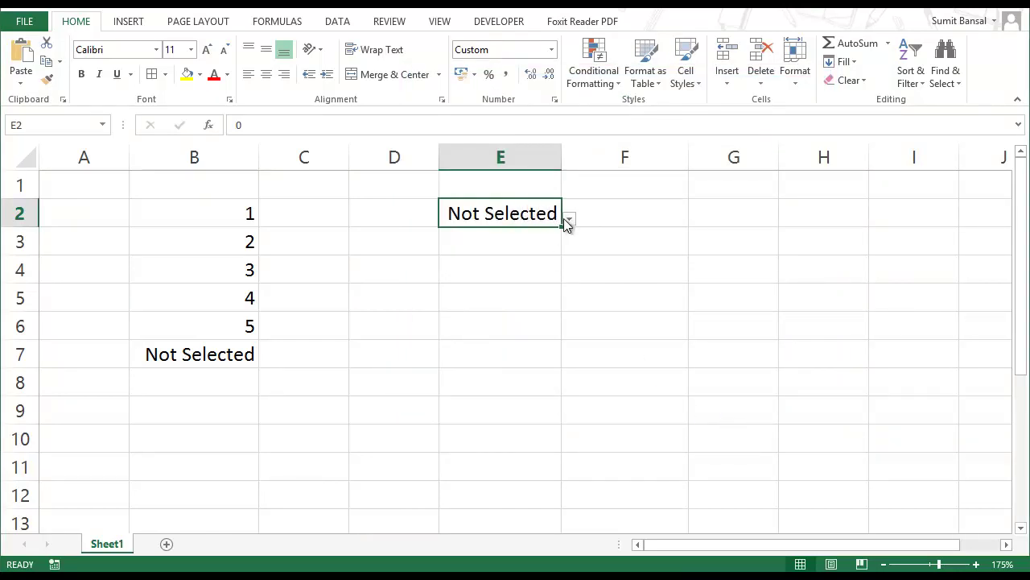
Set E2 to 1 from its drop-down, now shown blank, and reopen Format Cells
left_click(569, 221)
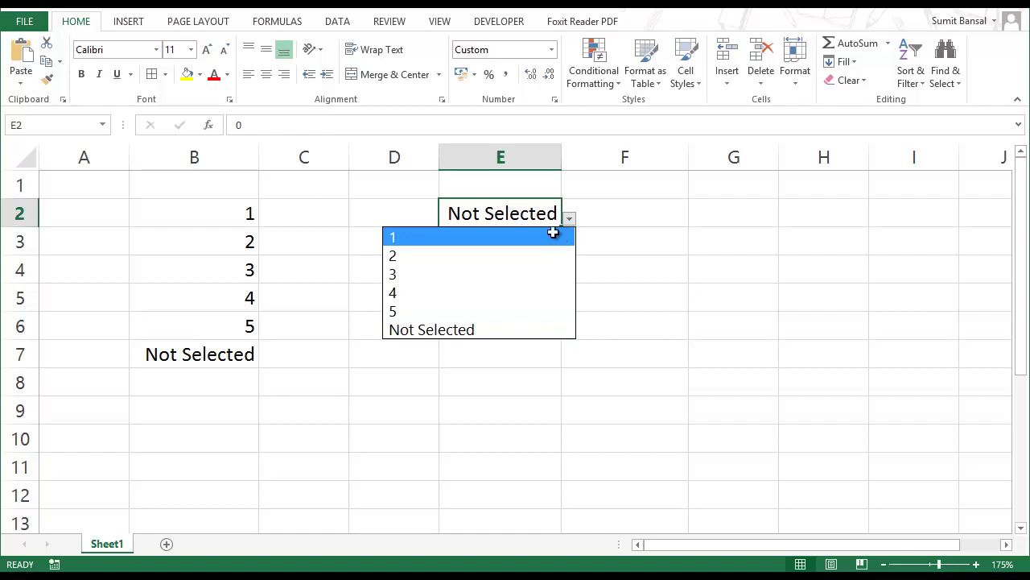
left_click(554, 236)
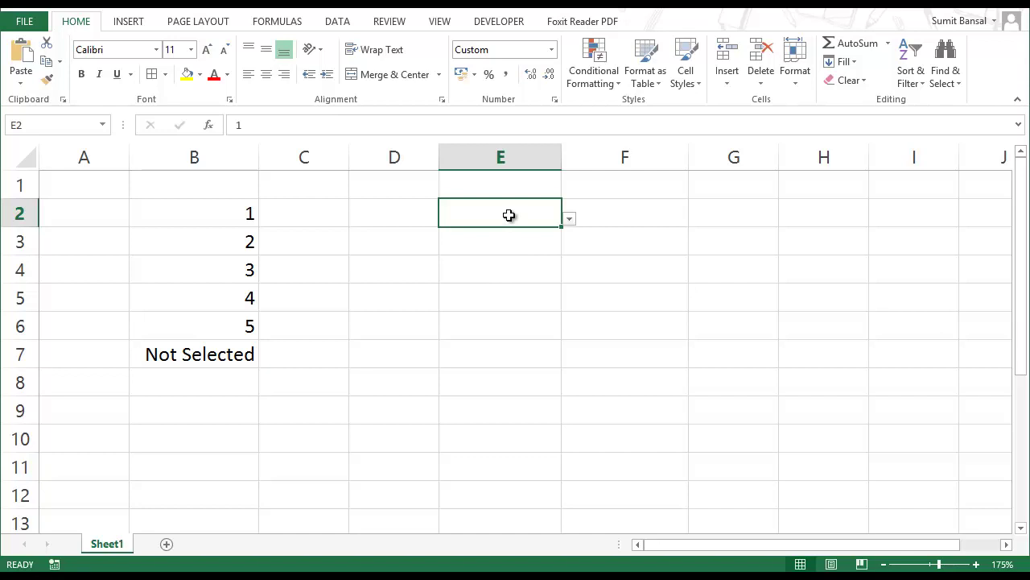
key("ctrl+1")
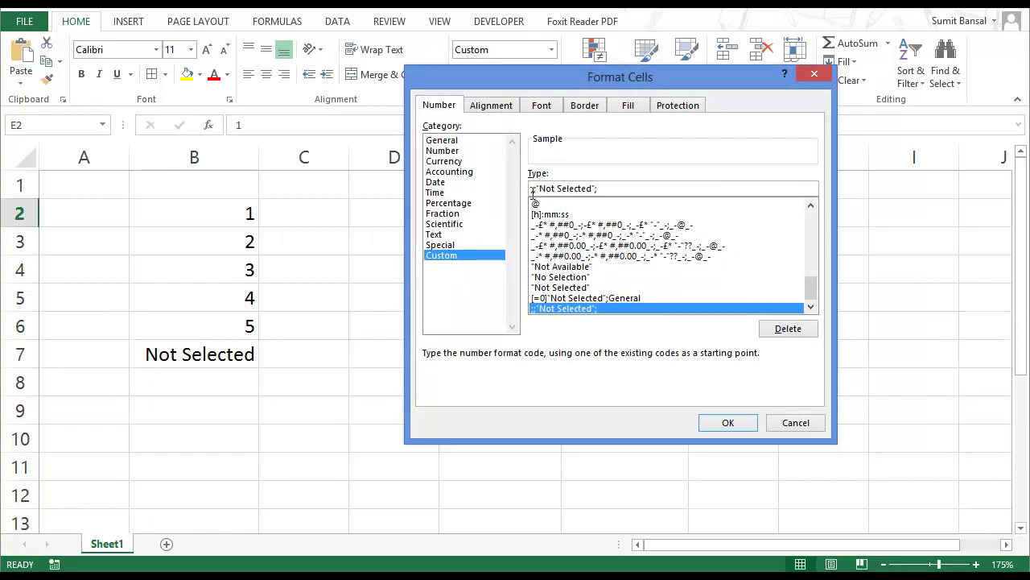
Rewrite E2's custom format code as General;General;"Not Selected";General and apply it
left_click(532, 190)
type("0")
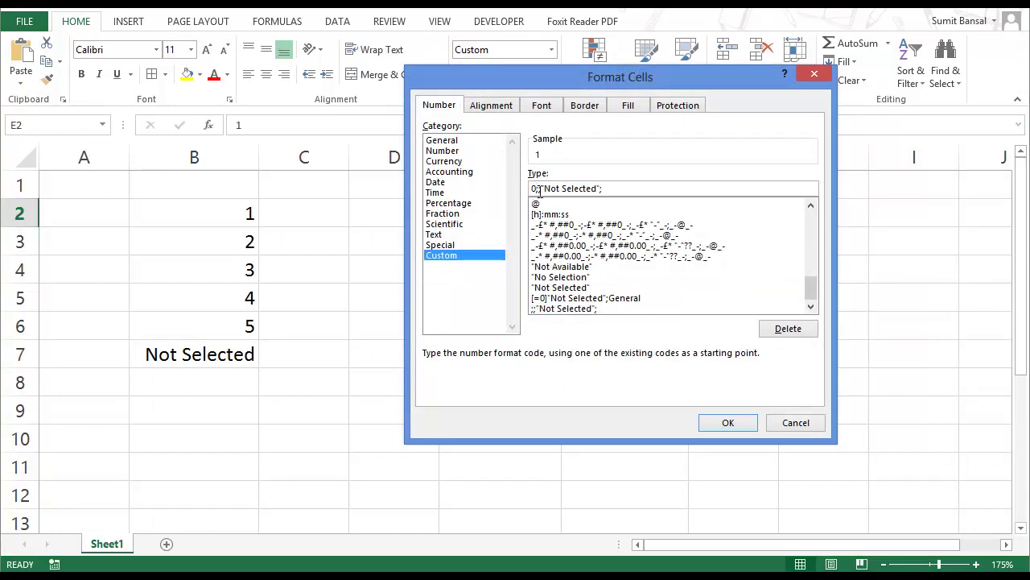
key("BackSpace")
type("General;")
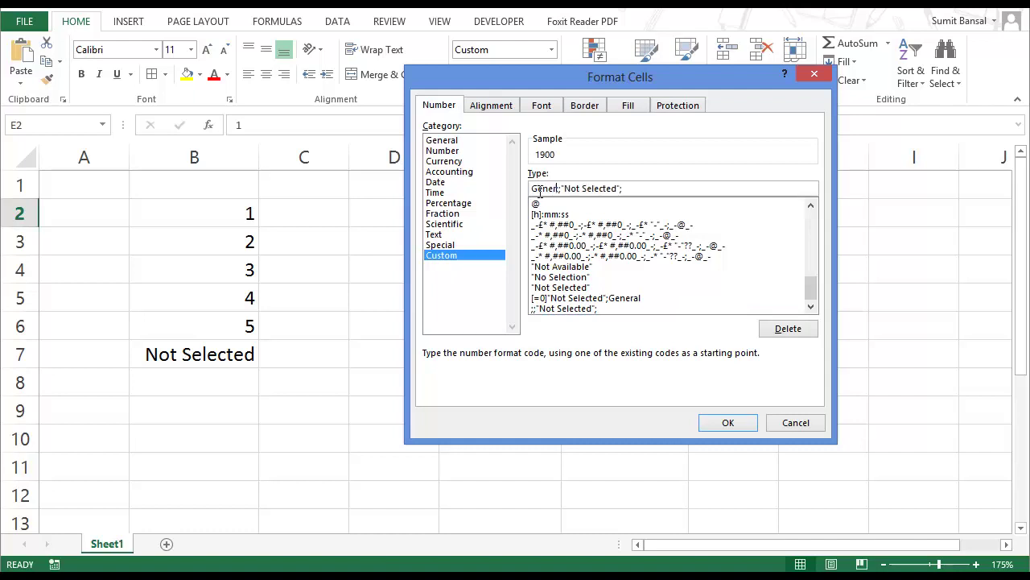
type("General;\"Not Selected\";")
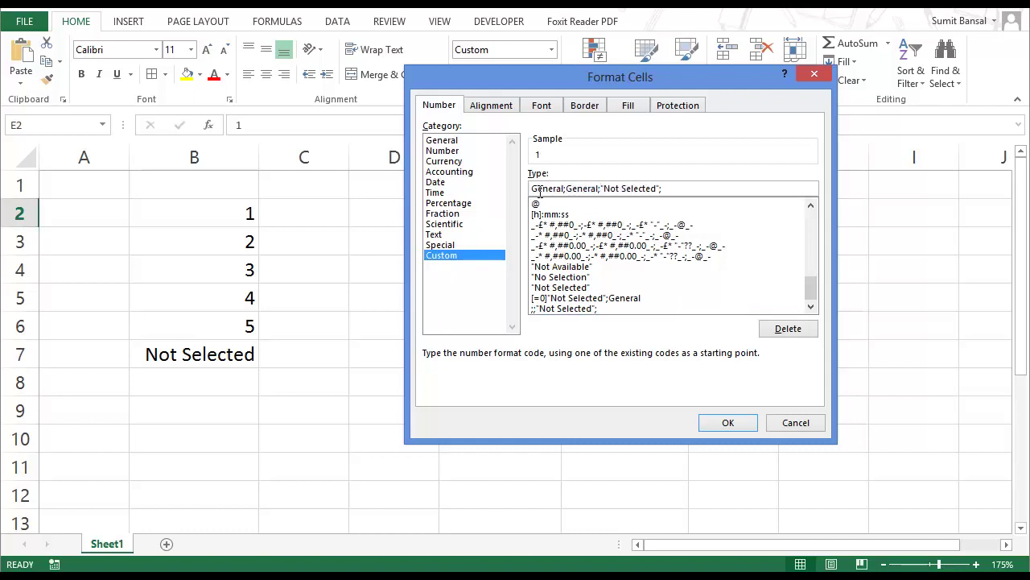
type("General")
left_click_drag(603, 187, 658, 188)
left_click(738, 422)
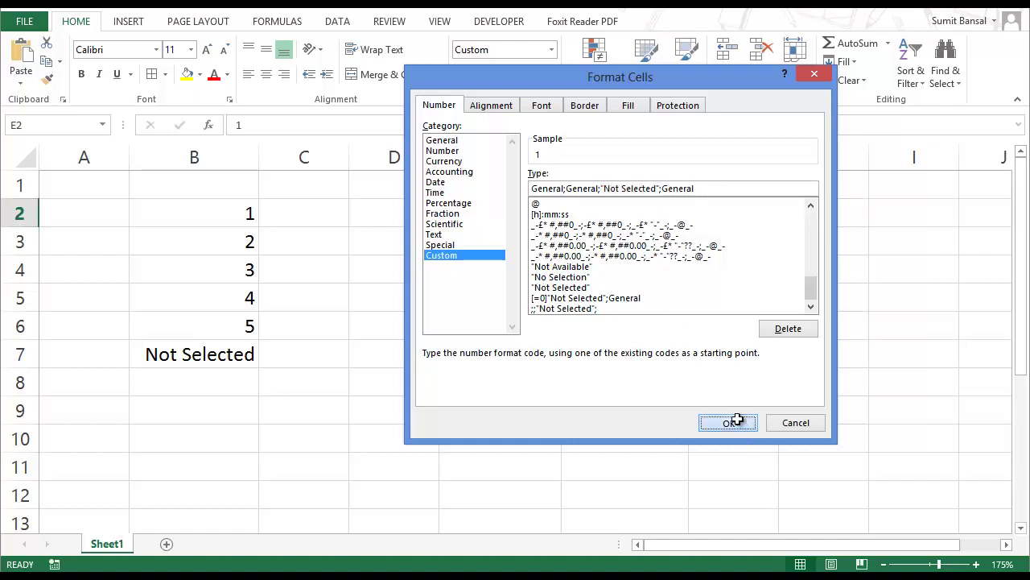
Choose 2 from E2's drop-down to confirm it displays normally, then choose Not Selected
left_click(569, 219)
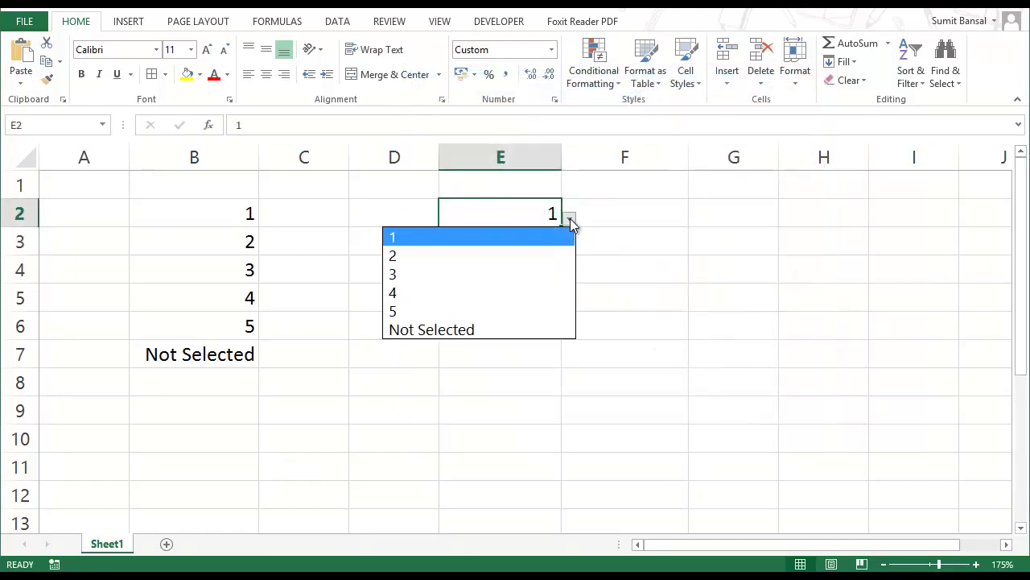
left_click(569, 218)
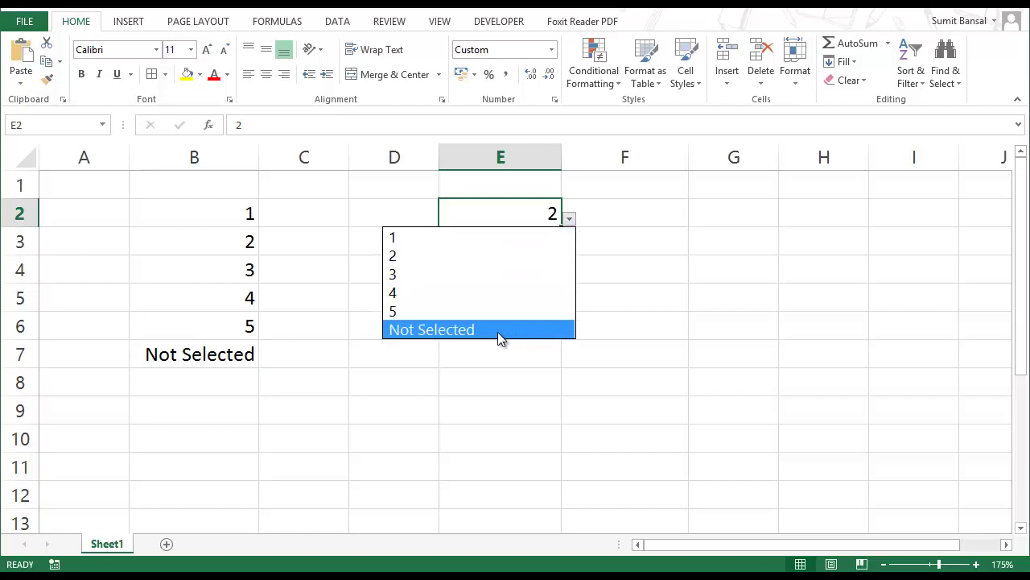
left_click(439, 331)
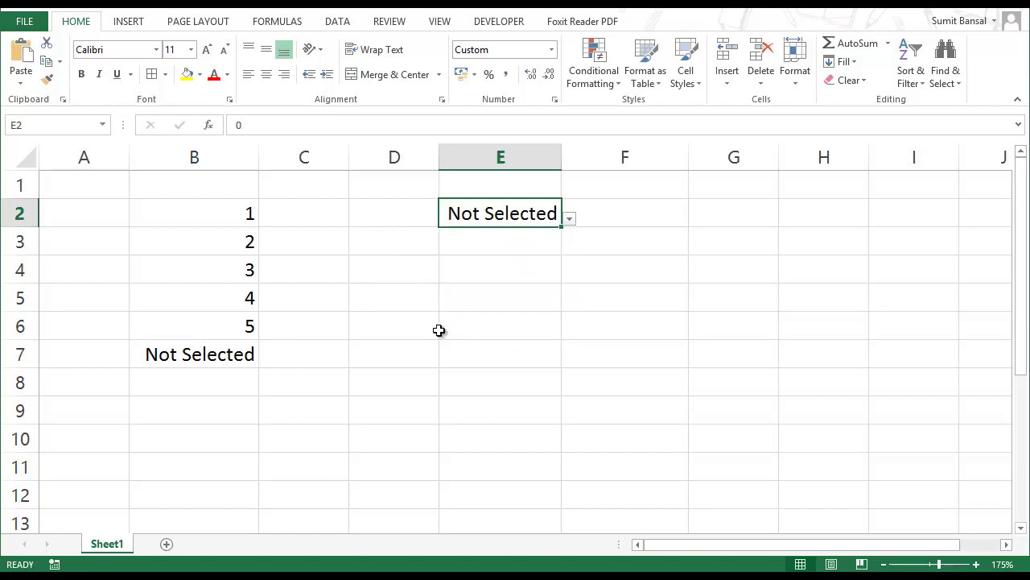